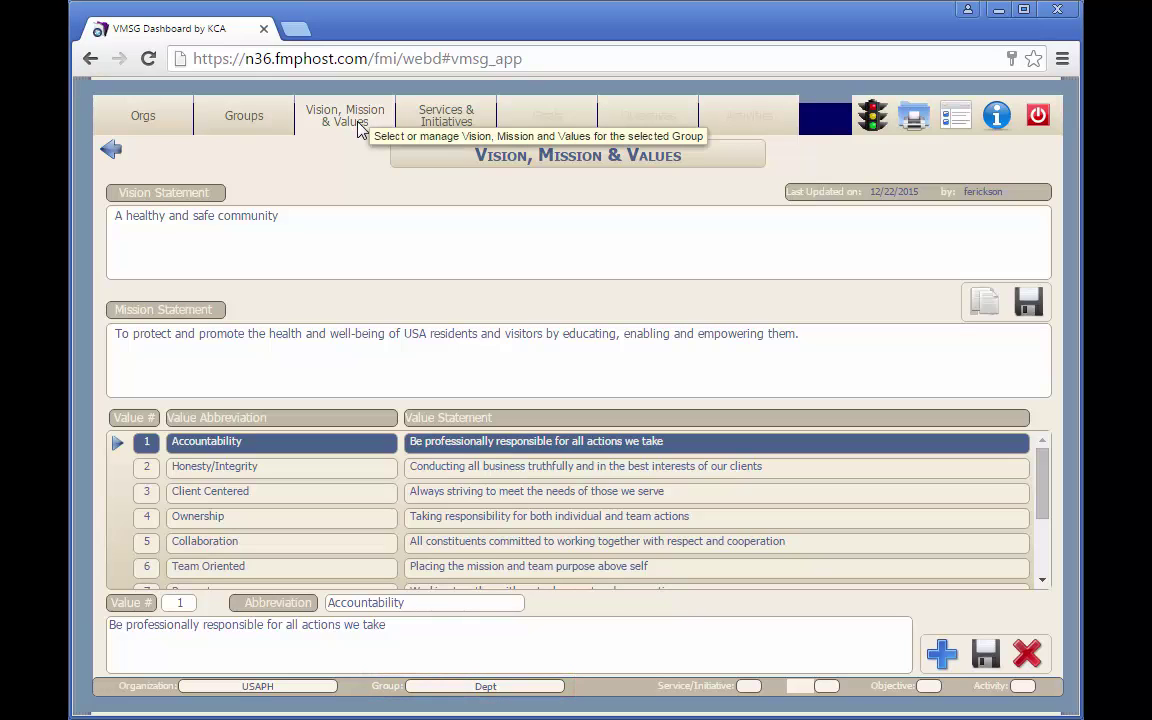
Select the OPI group and copy the vision, mission and value statements to it.
click(243, 117)
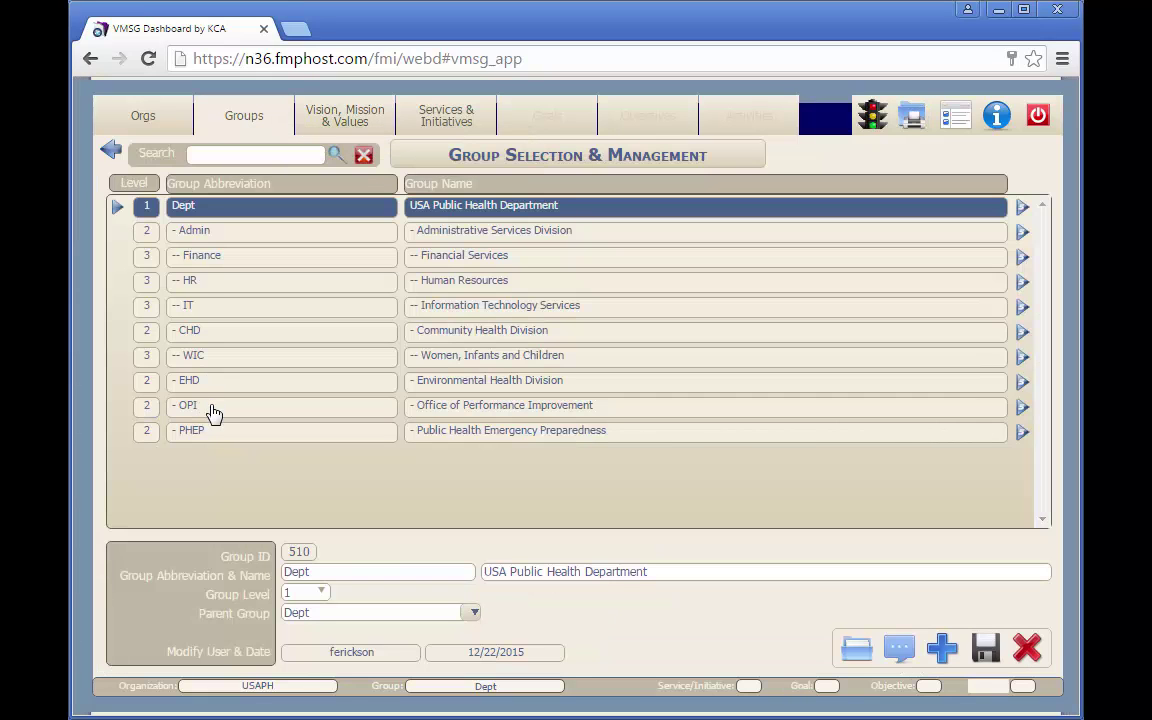
click(212, 408)
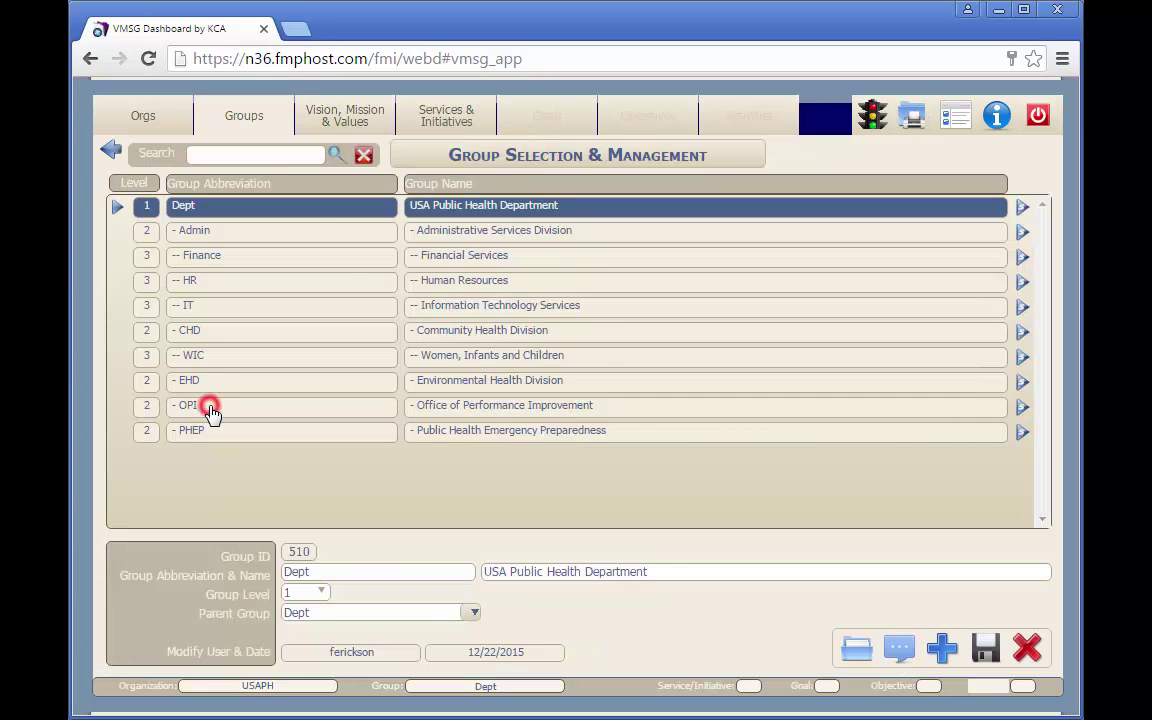
click(350, 112)
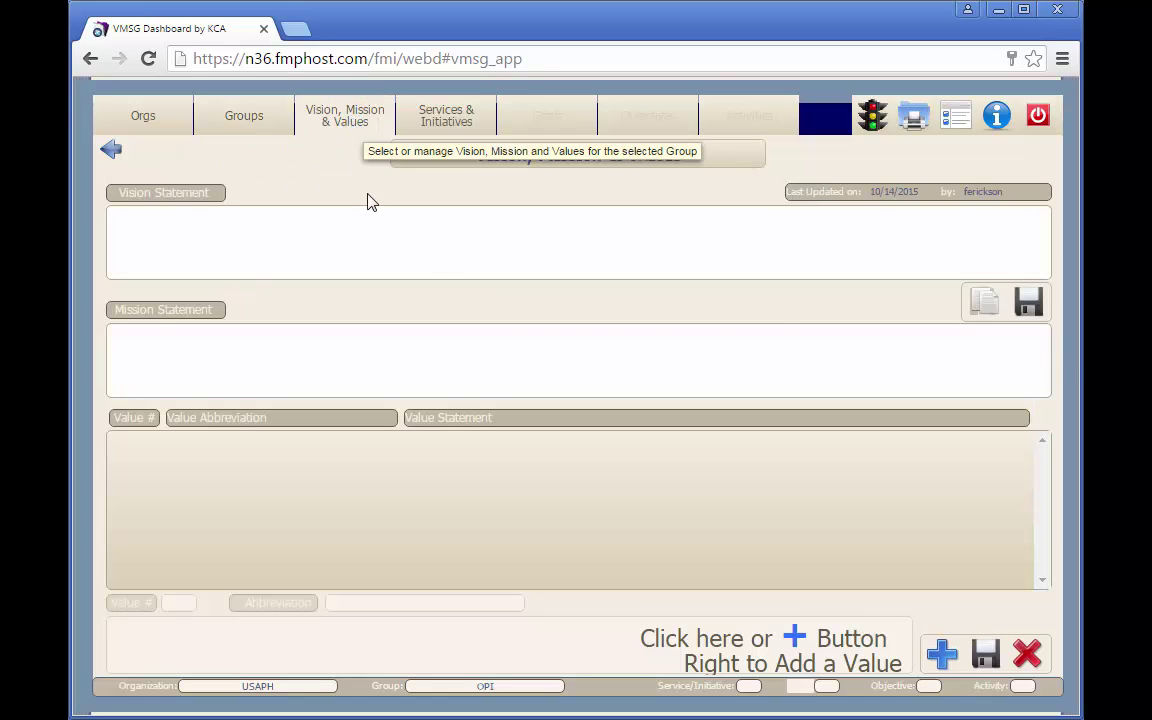
click(984, 310)
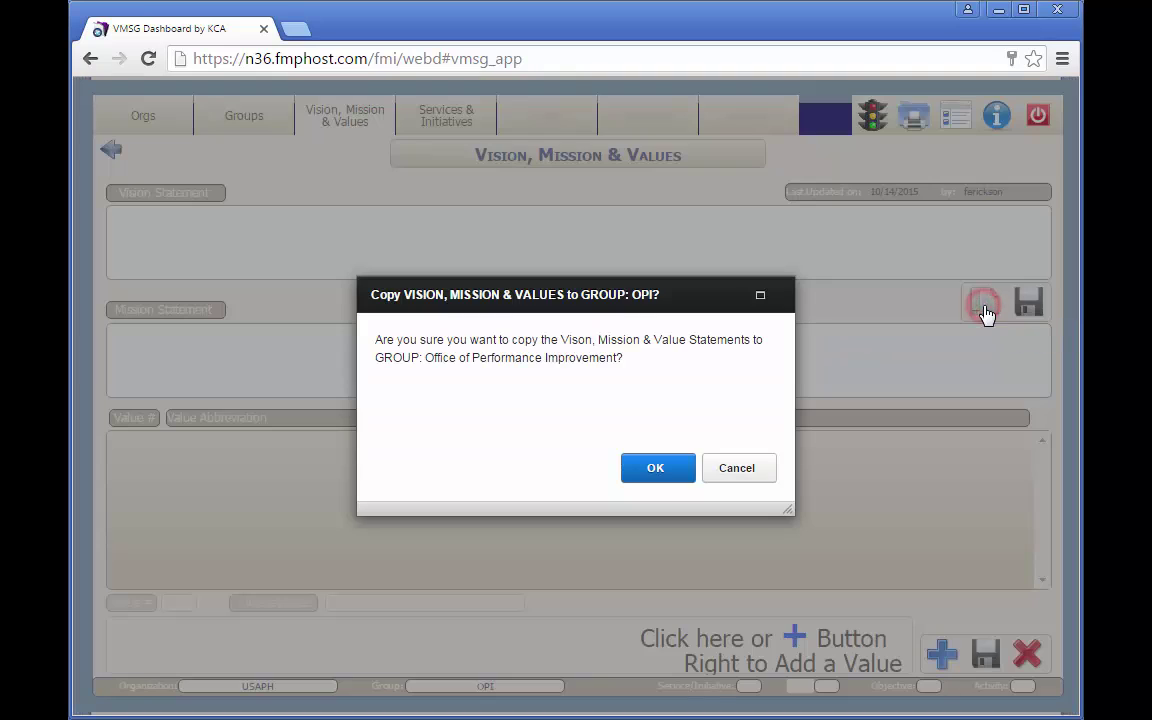
click(658, 467)
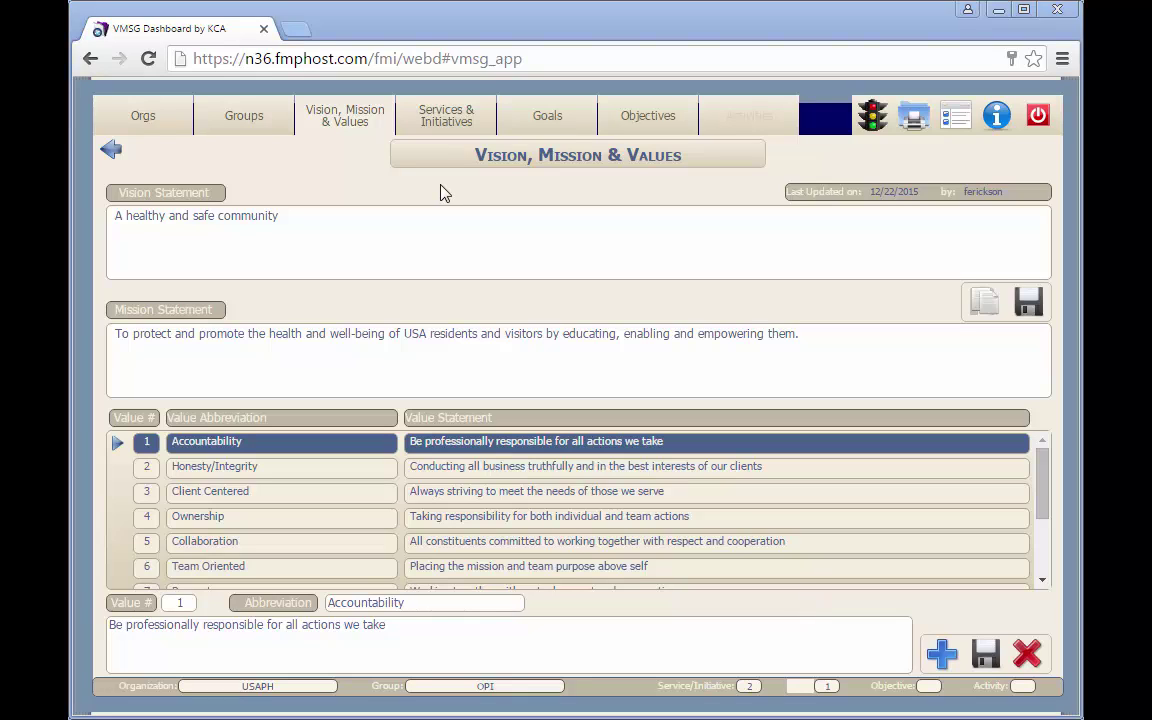
Add and save a new OPI service/initiative reading "Implement an automated performance management system".
click(446, 122)
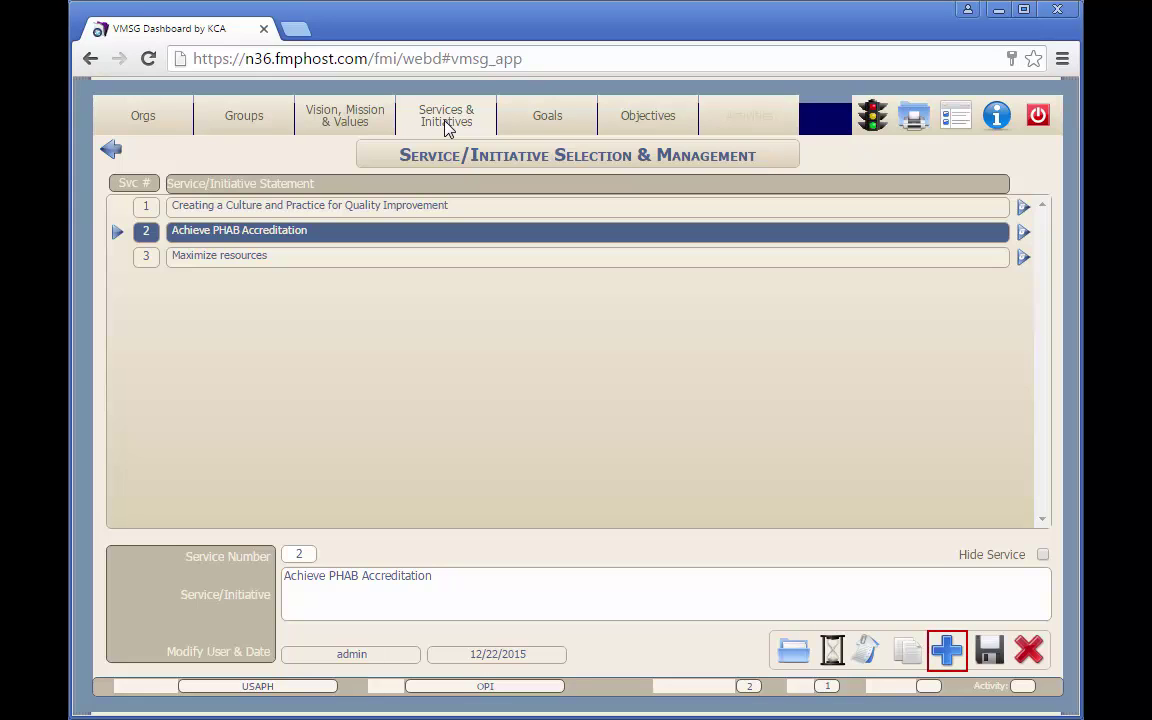
click(948, 652)
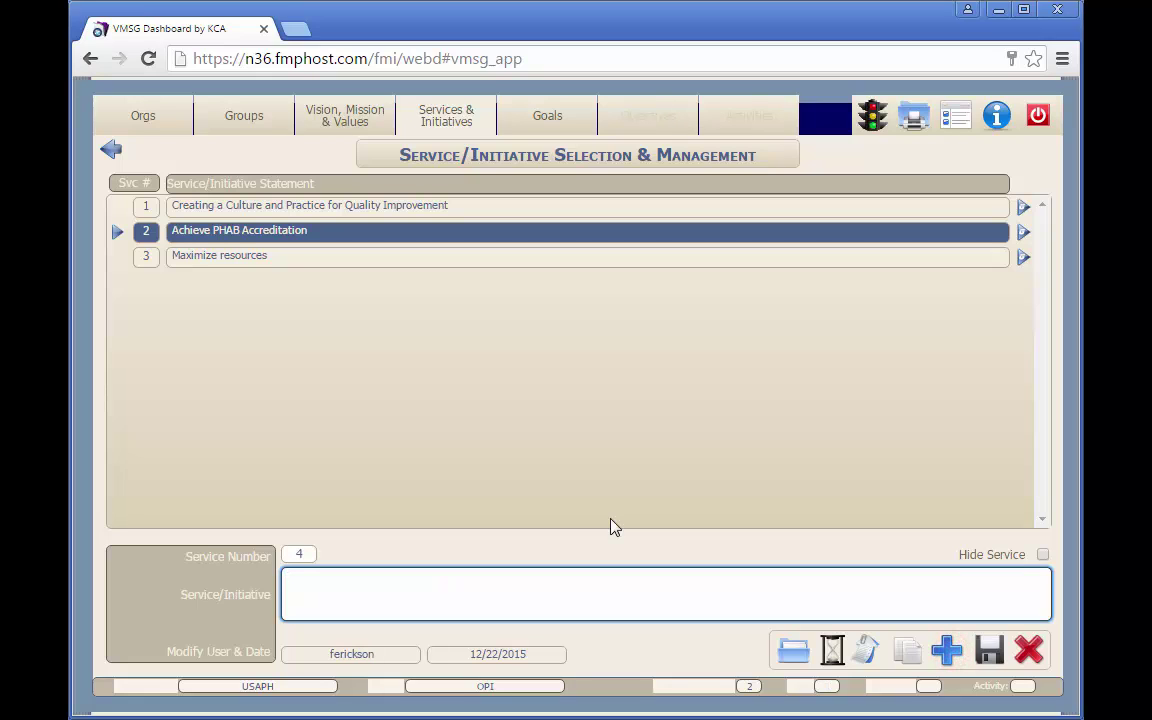
key(ctrl+v)
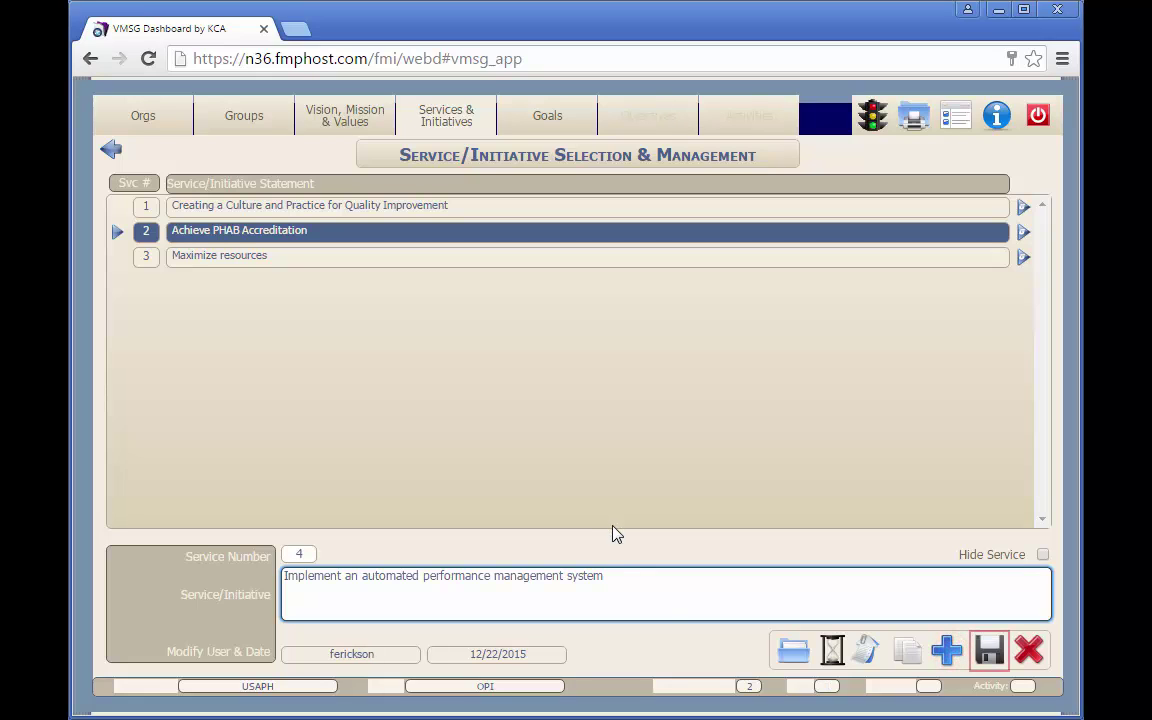
click(989, 650)
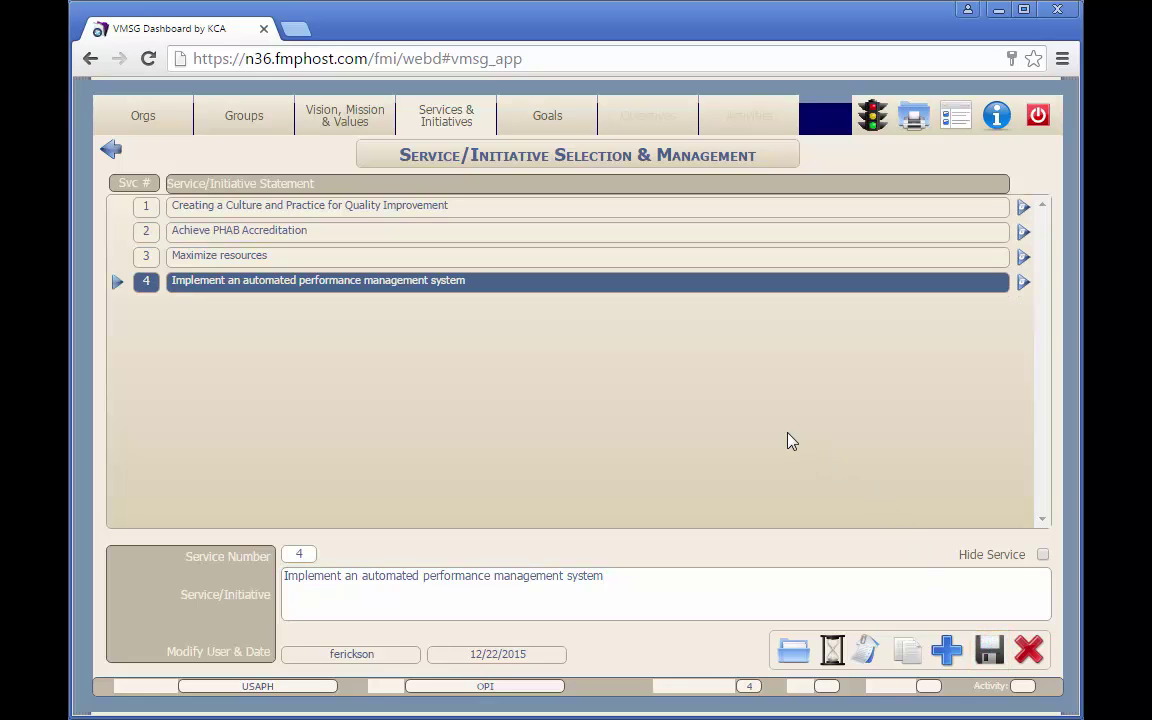
Renumber the automated performance management system initiative as 2 and Achieve PHAB Accreditation as 4, saving each.
click(292, 552)
text(2)
click(985, 651)
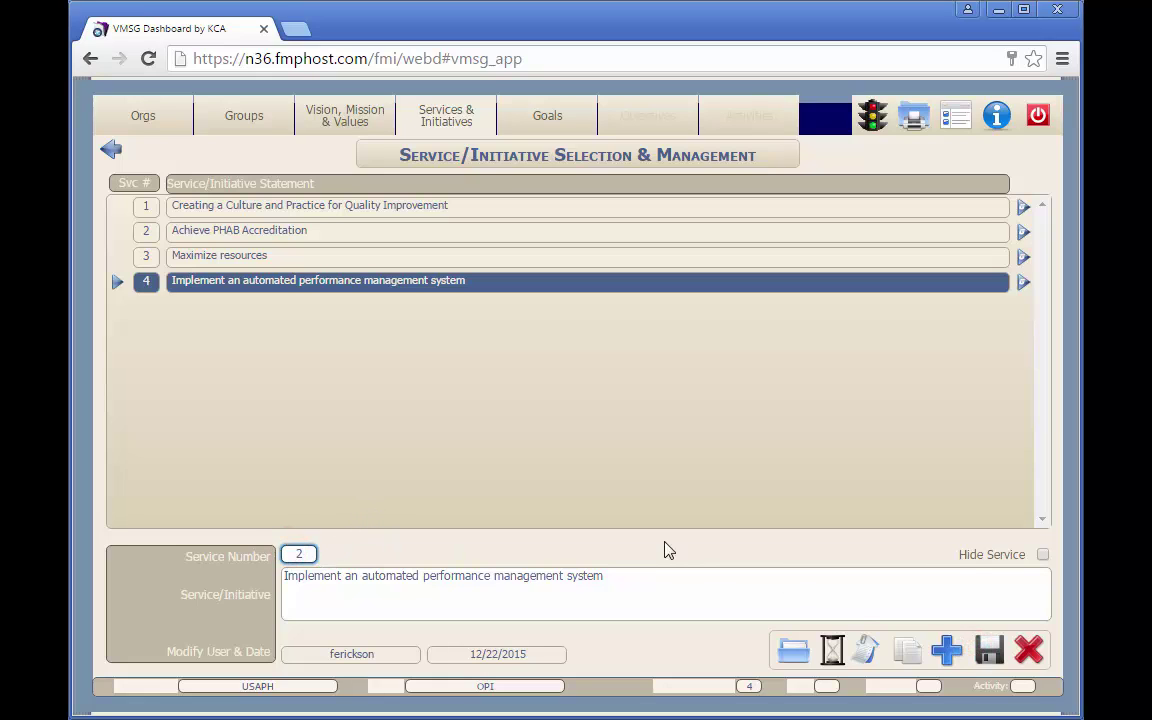
click(241, 228)
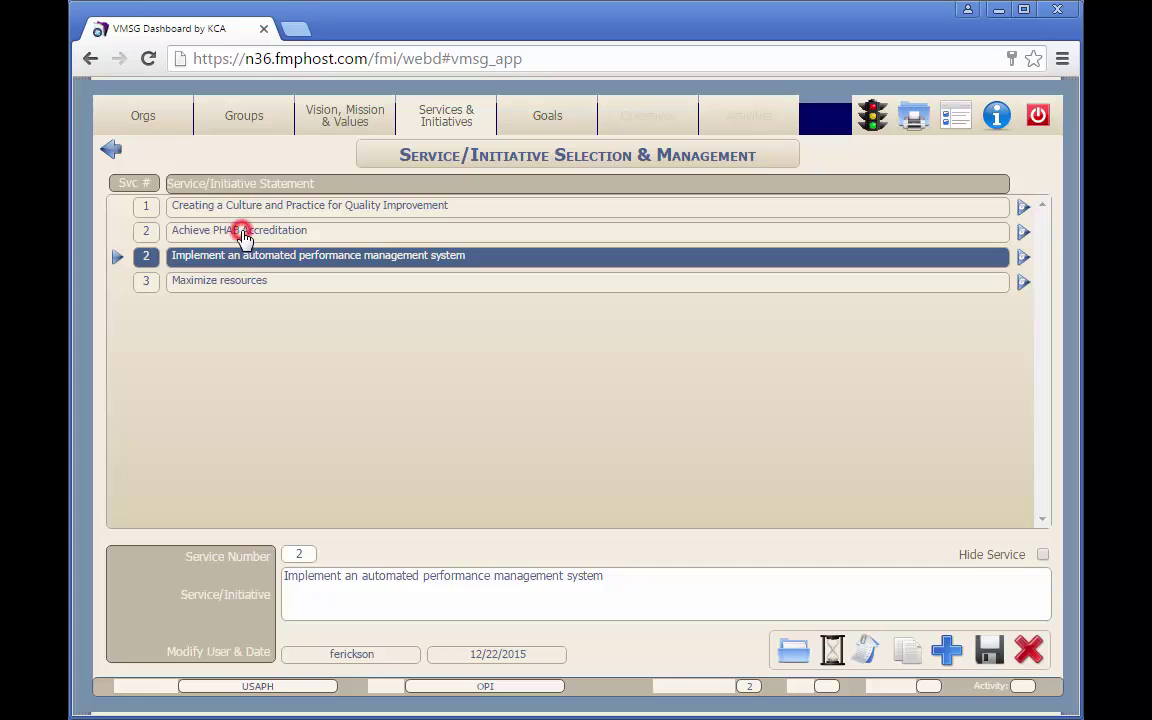
click(298, 553)
key(BackSpace)
text(4)
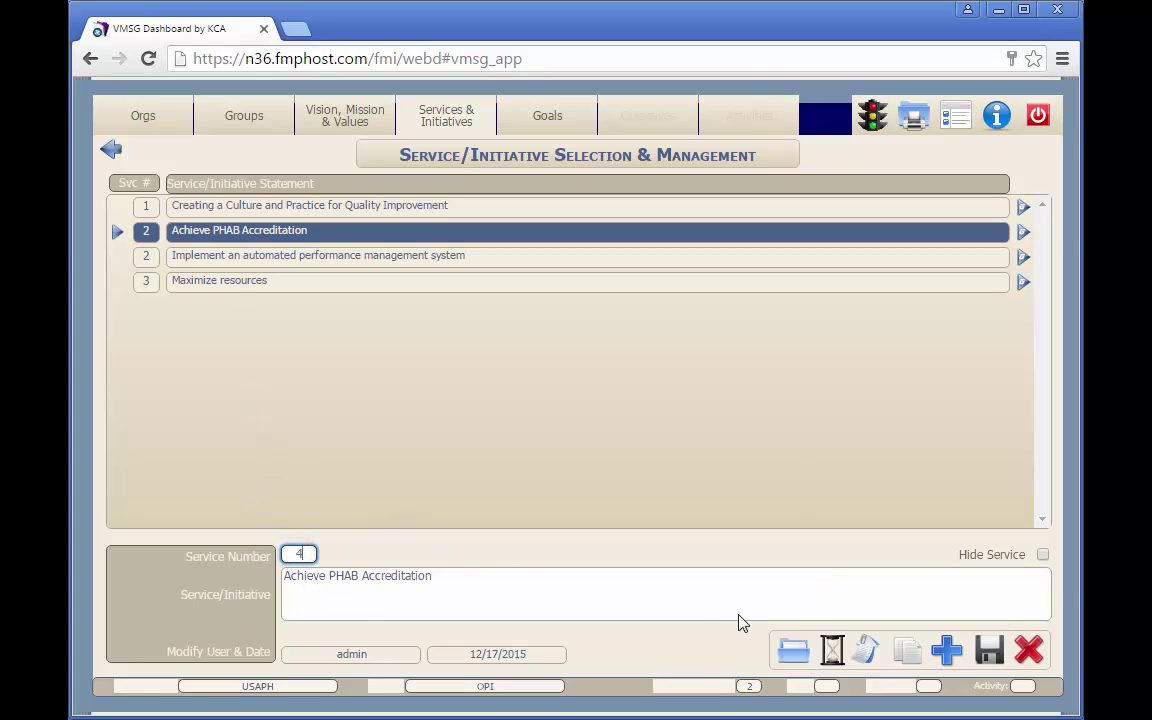
click(988, 651)
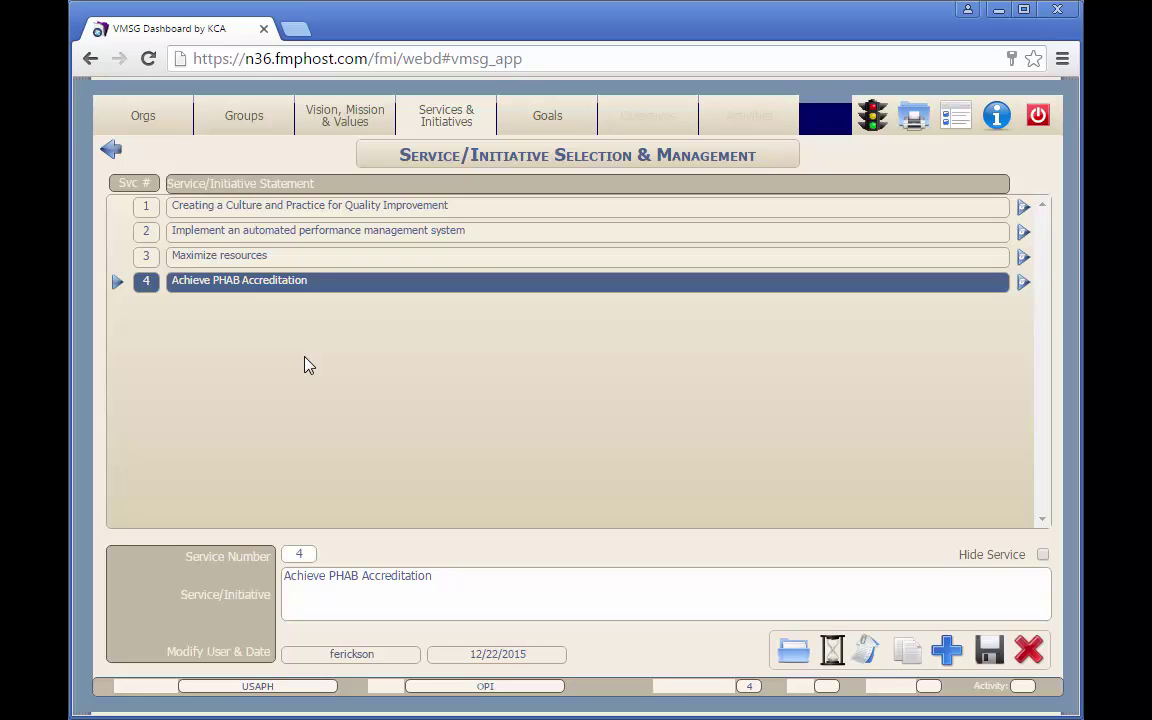
Add and save the goal "Research existing performance management systems" under the automated performance management system initiative.
click(303, 231)
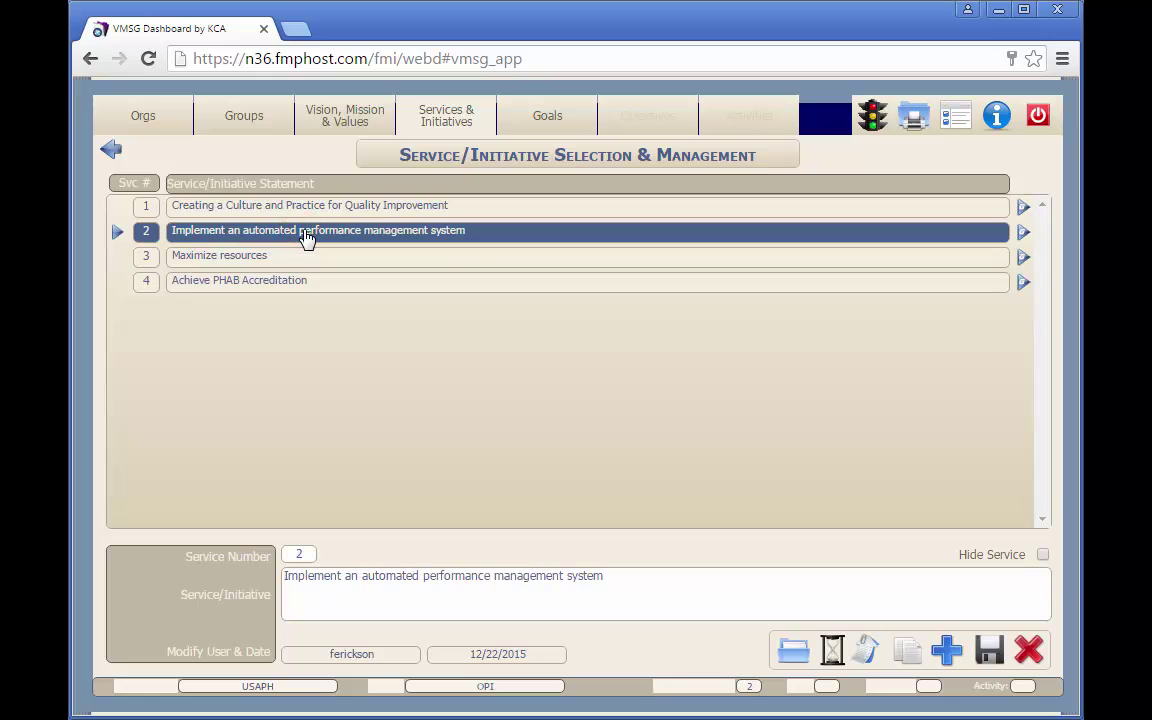
click(546, 120)
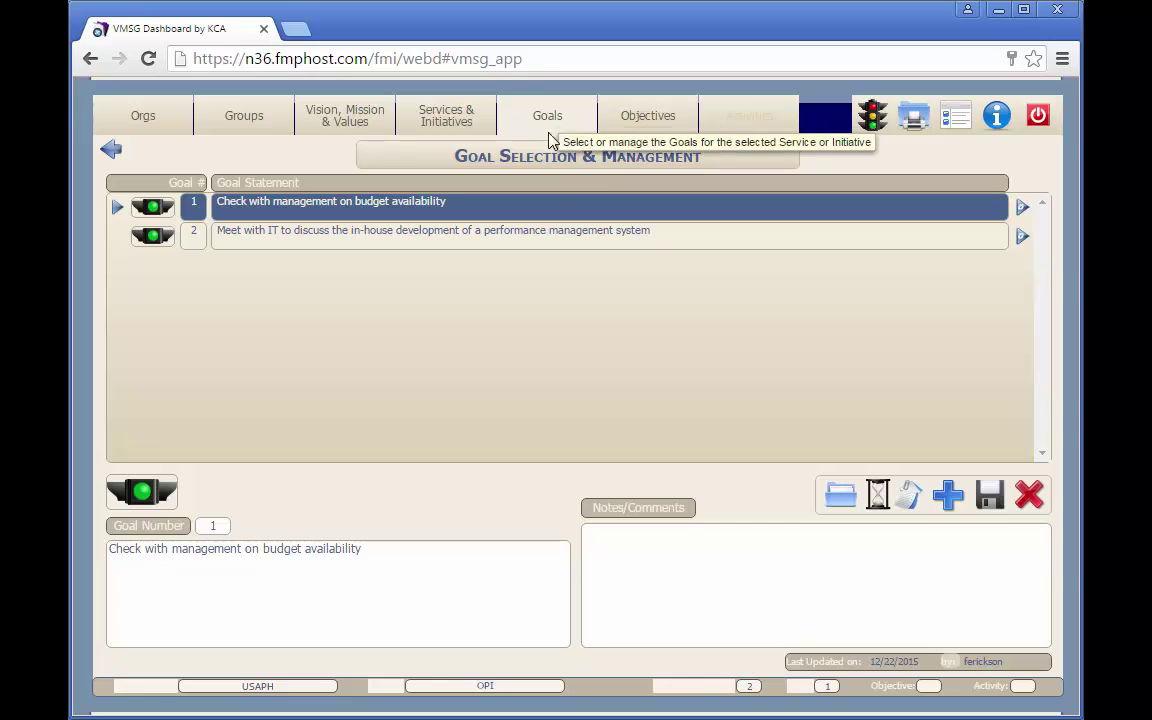
click(948, 494)
key(ctrl+v)
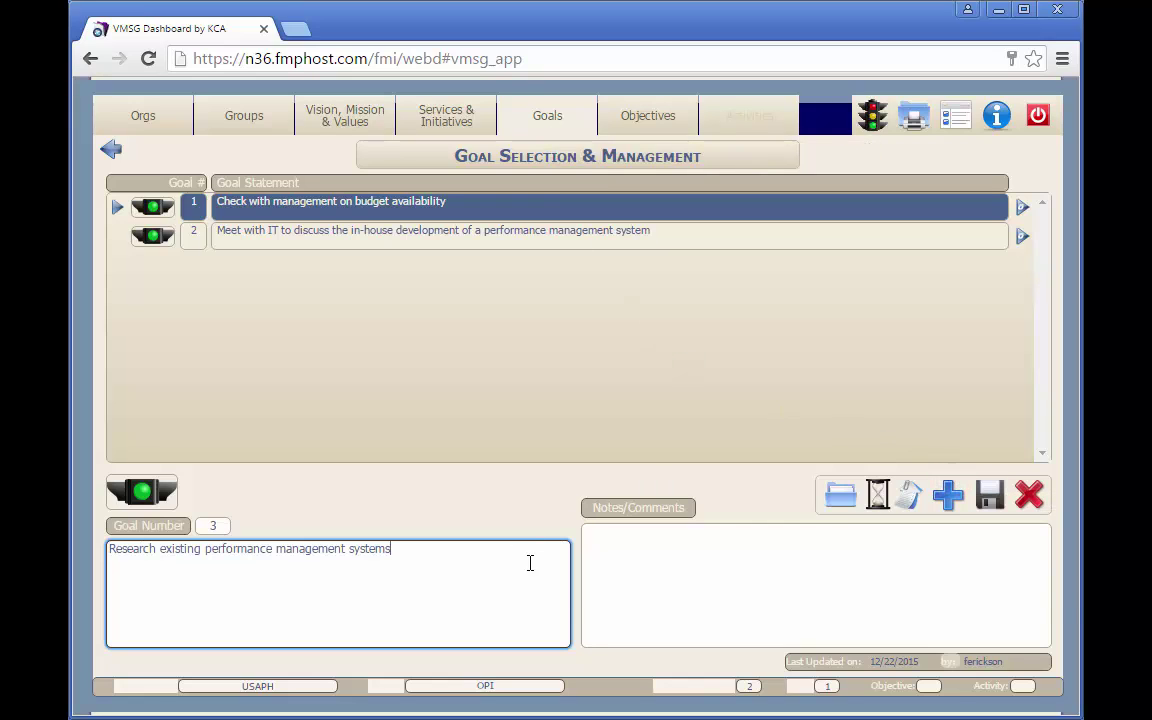
click(990, 496)
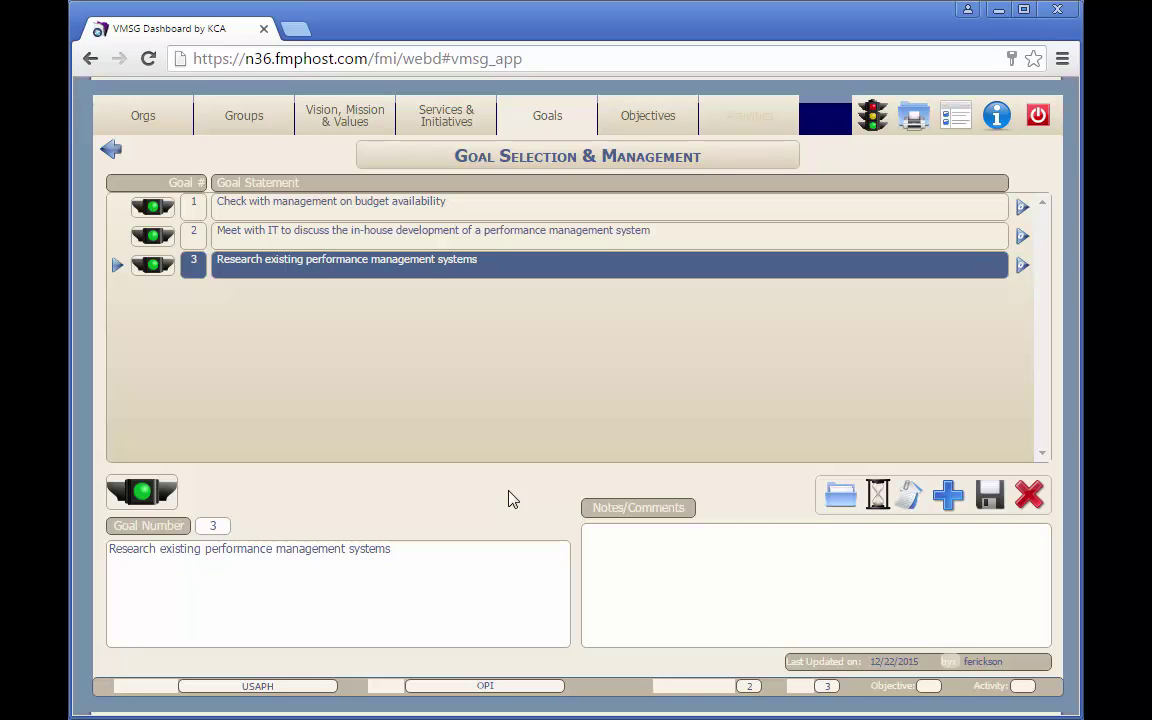
Renumber the goal on researching existing systems as 1 and the goal on budget availability as 3, saving each.
click(207, 525)
text(1)
click(990, 495)
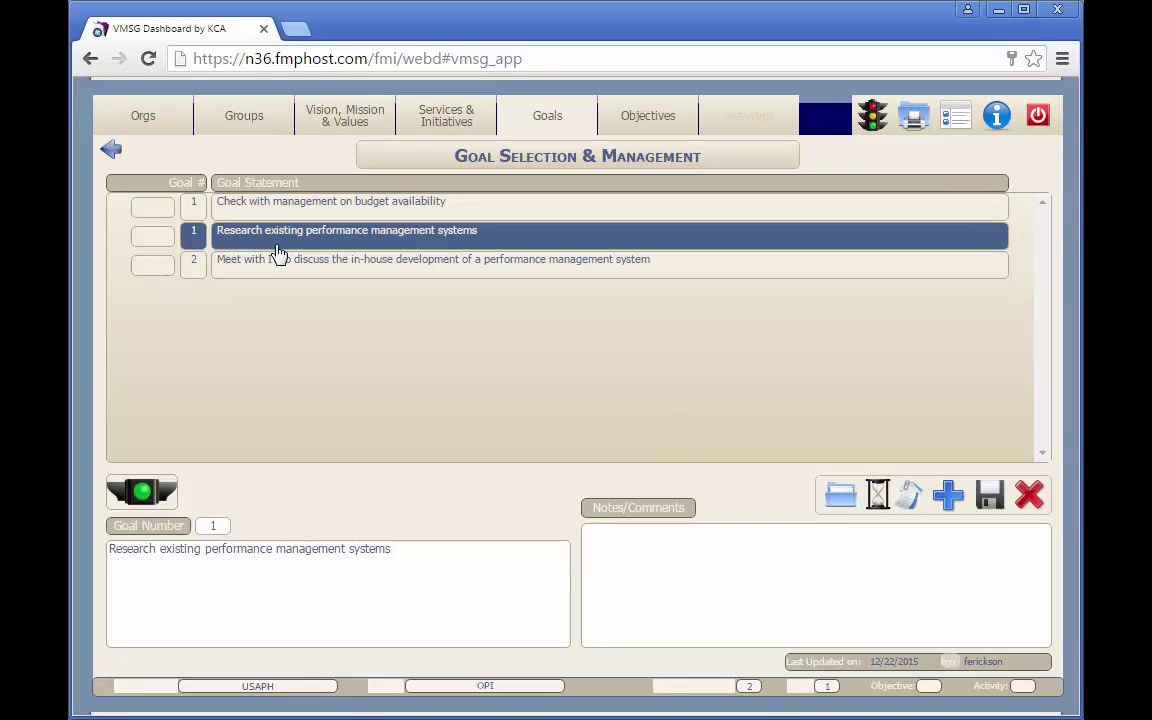
click(275, 203)
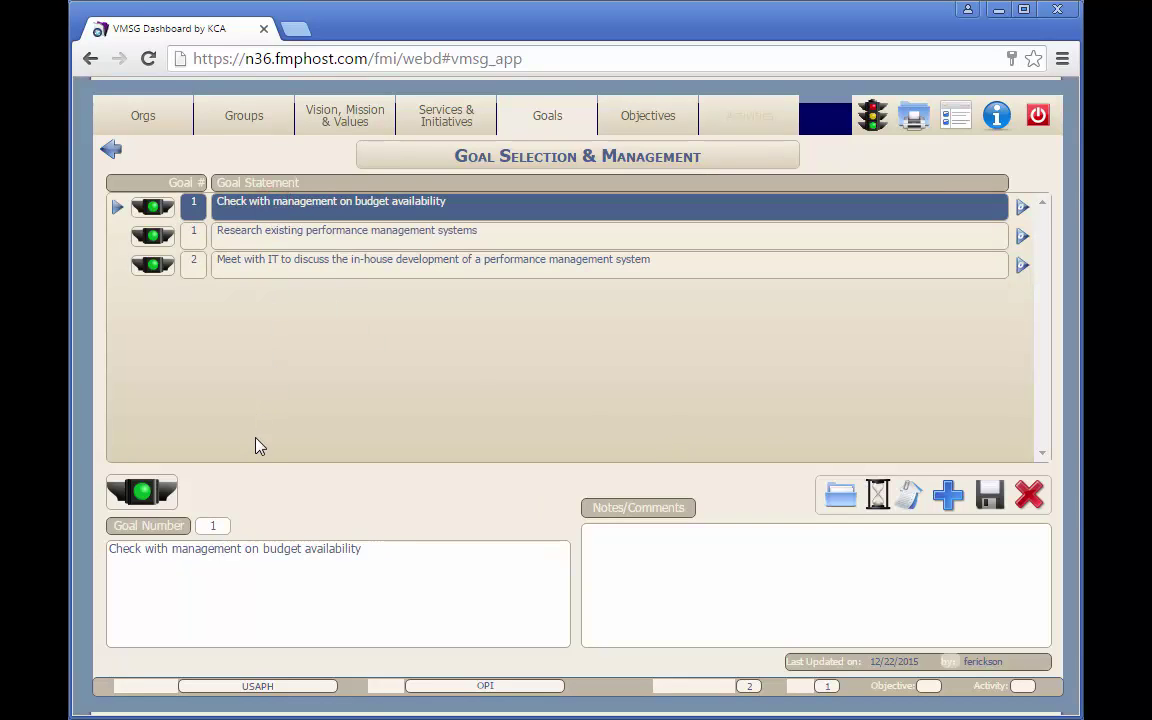
click(214, 525)
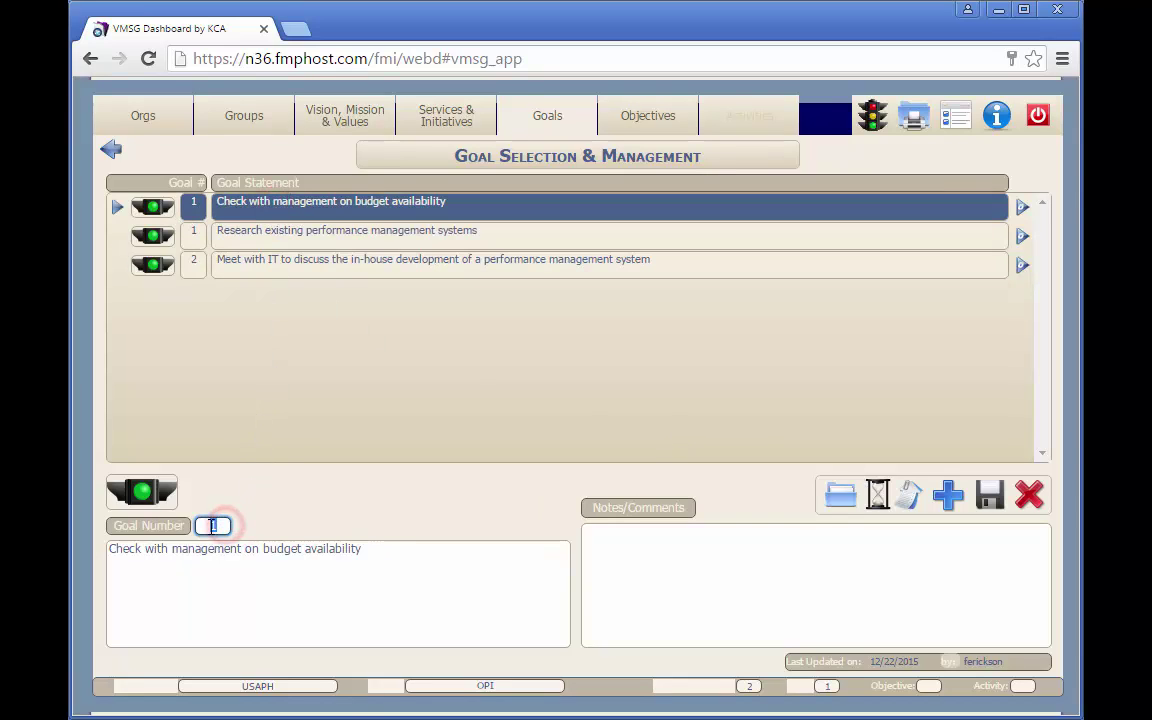
text(3)
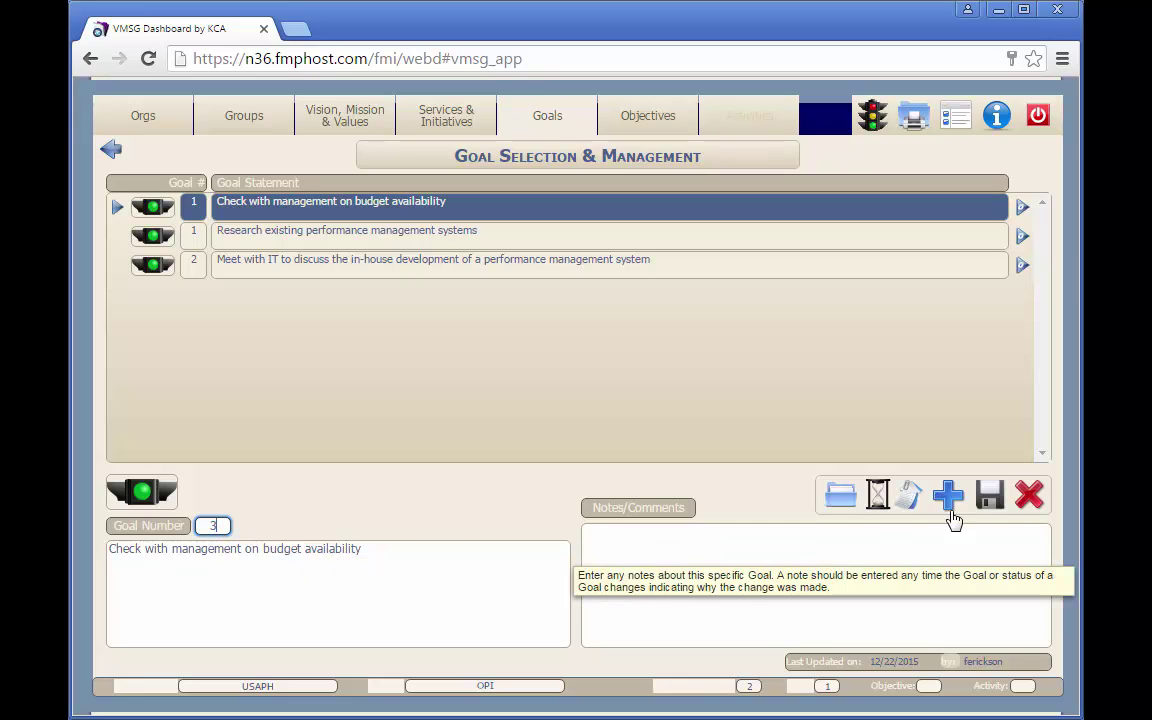
click(990, 495)
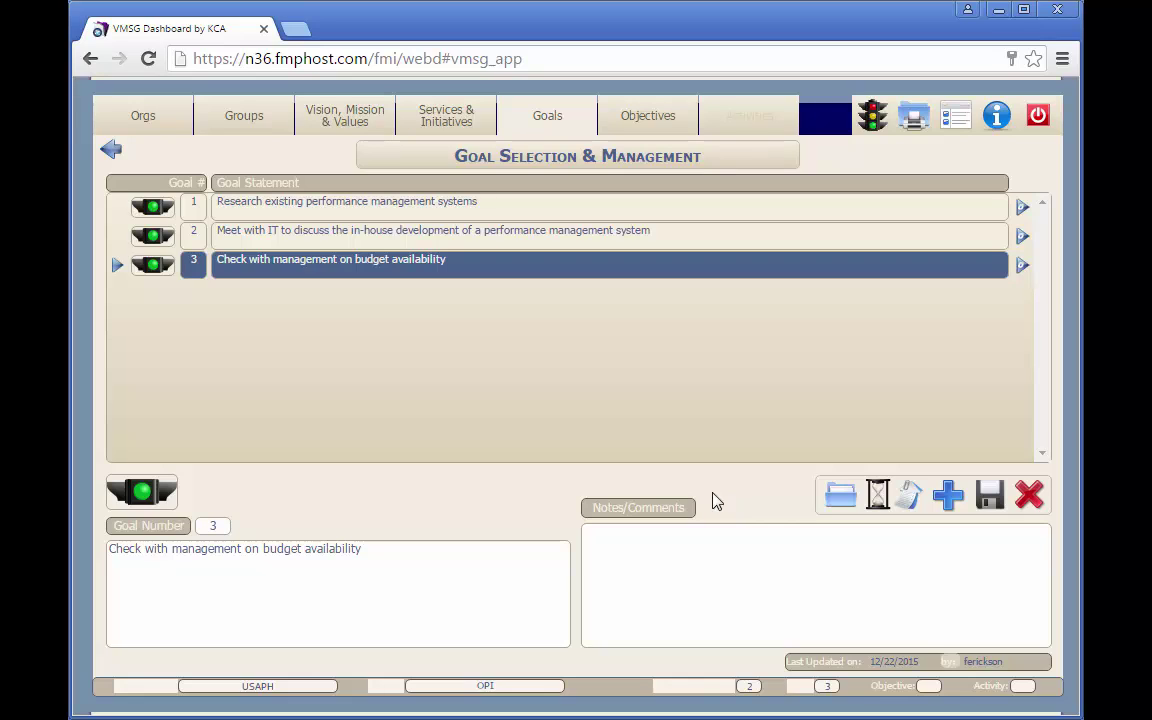
Set the status of the goal about meeting with IT to yellow and save it.
click(500, 246)
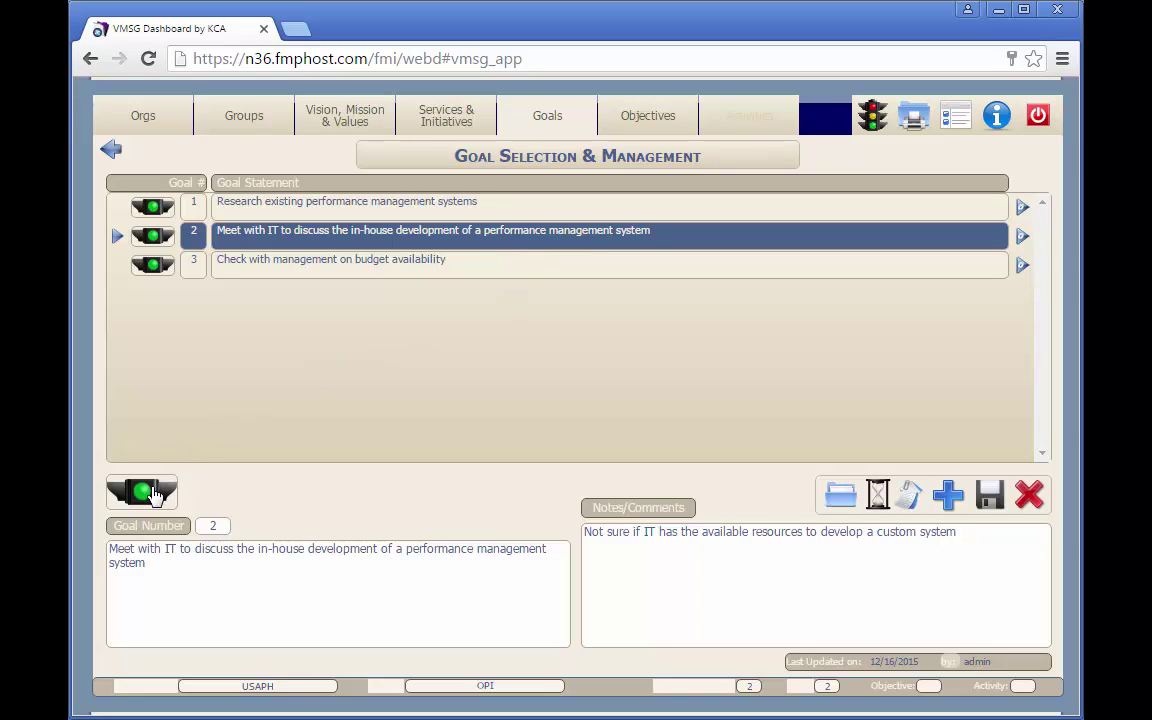
click(152, 489)
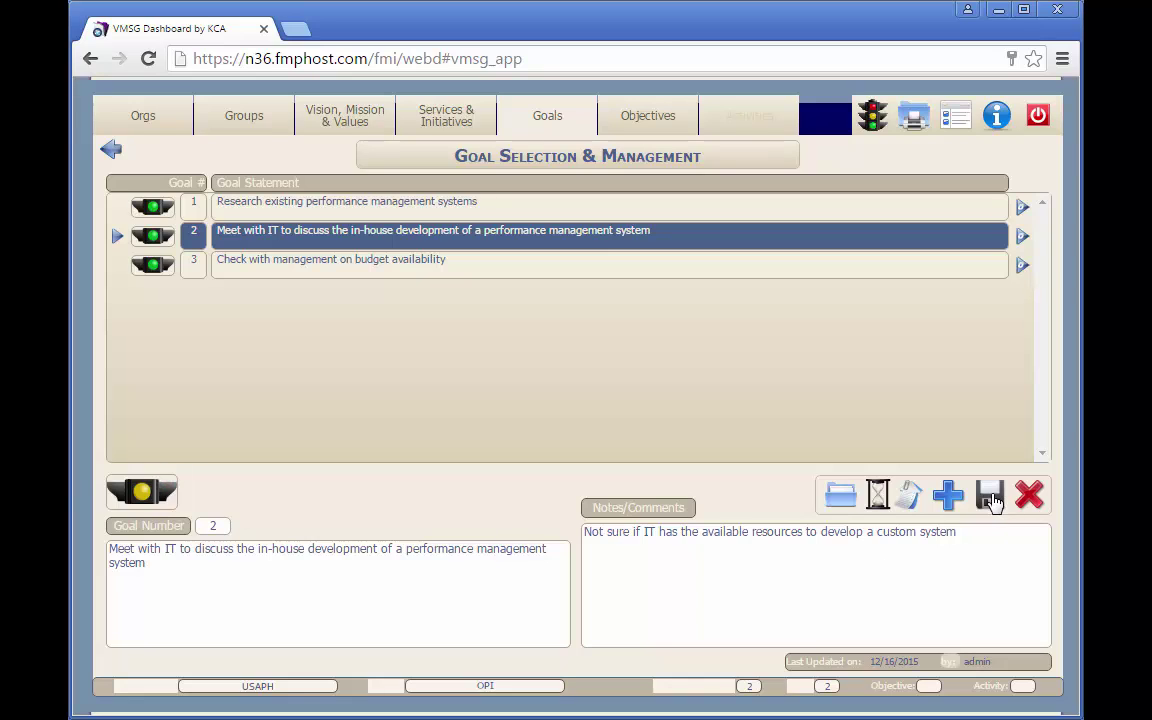
click(990, 496)
Under goal 1, add and save the objective "By the end of February, 2016, contact at least 3 other Public Health departments to see what they are using".
click(352, 206)
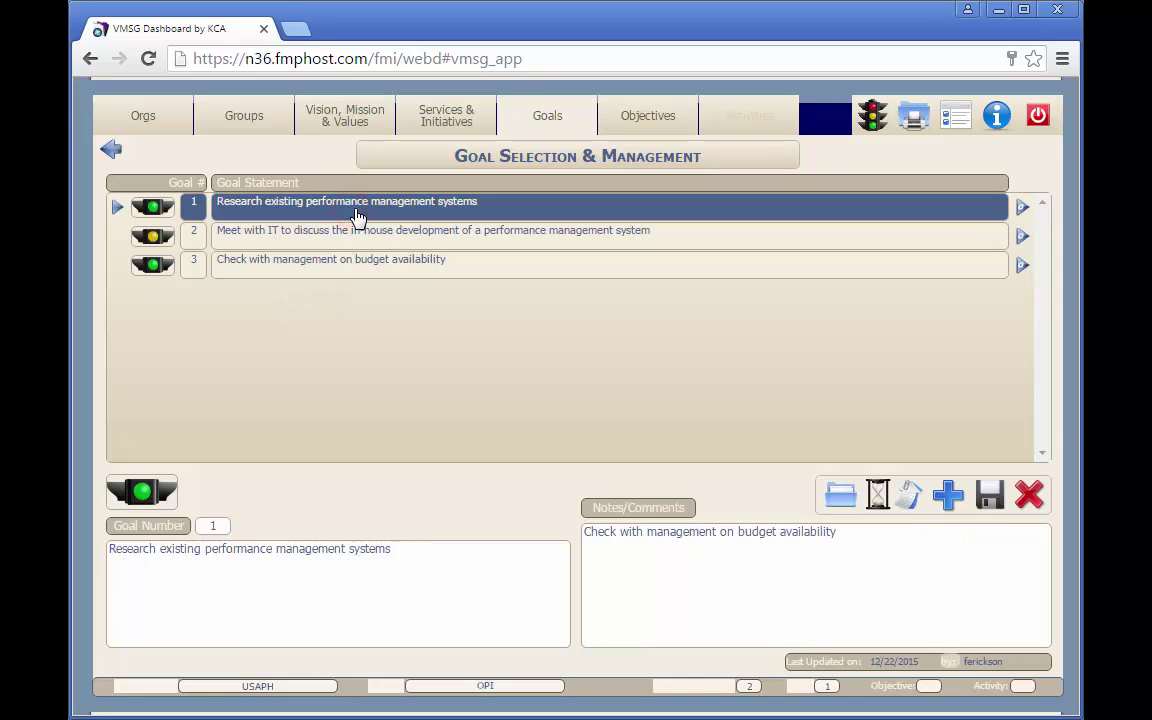
click(650, 116)
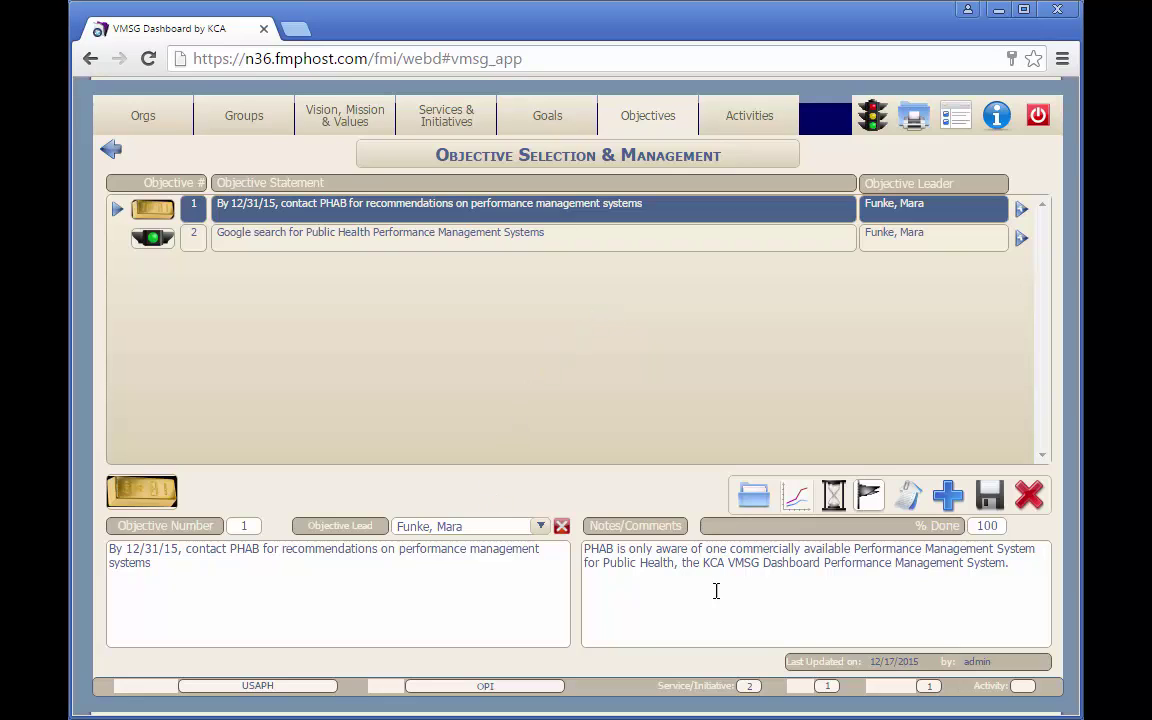
click(948, 495)
text(By the end of February, 2016, contact at least 3 other Public Health departments to see what they are using)
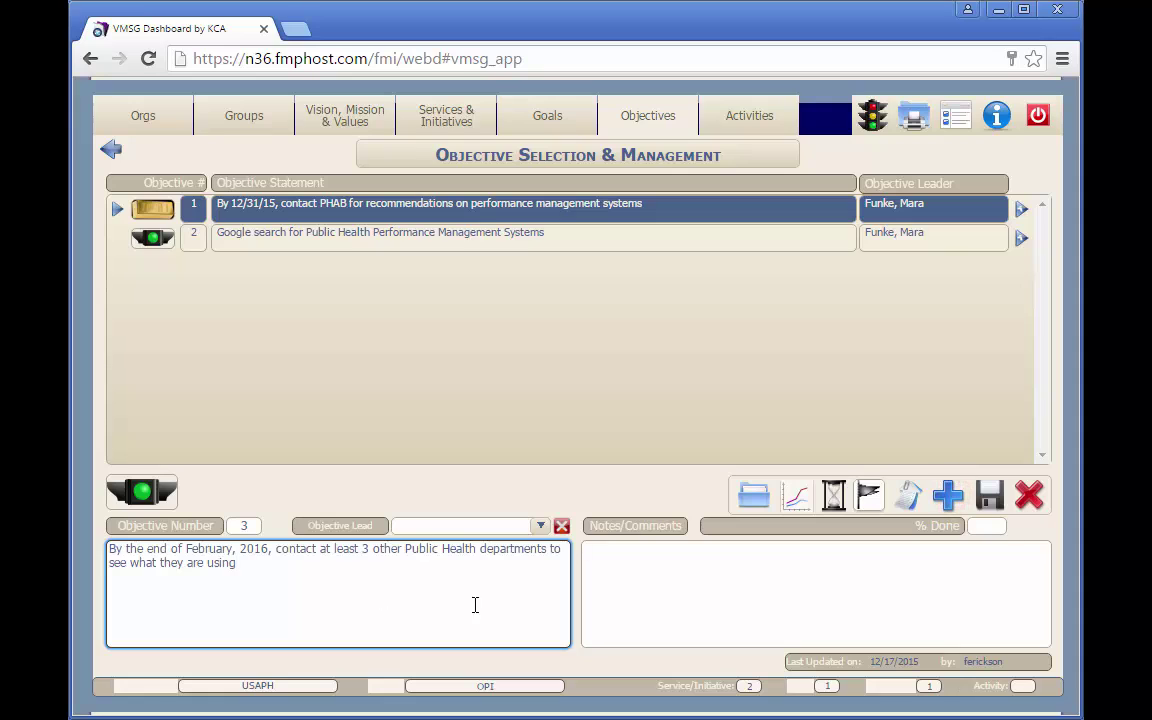
click(994, 497)
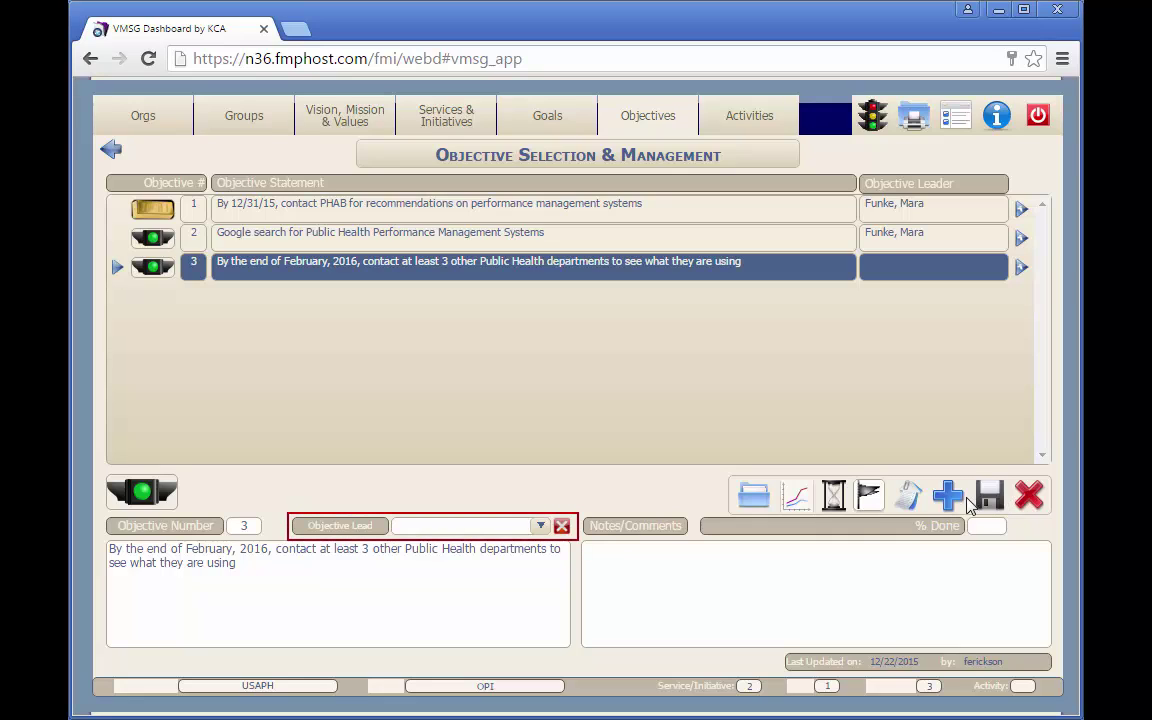
Assign a user from the Dept group as lead of objective 3 and save the objective.
click(538, 527)
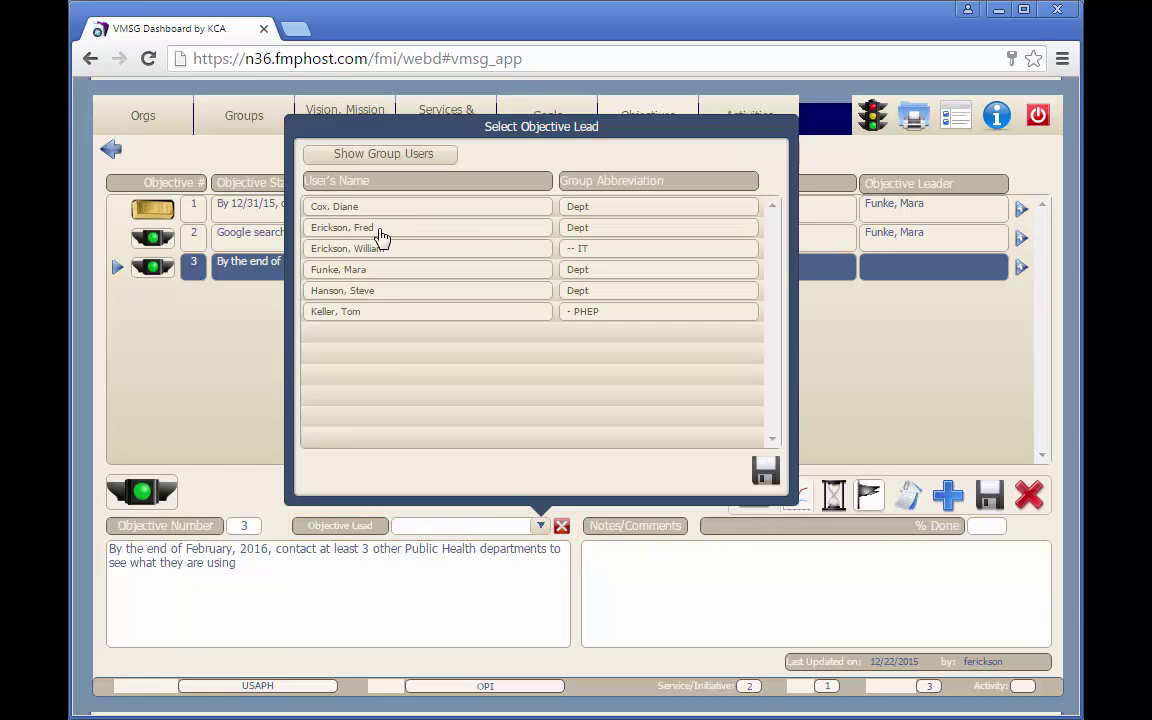
click(378, 228)
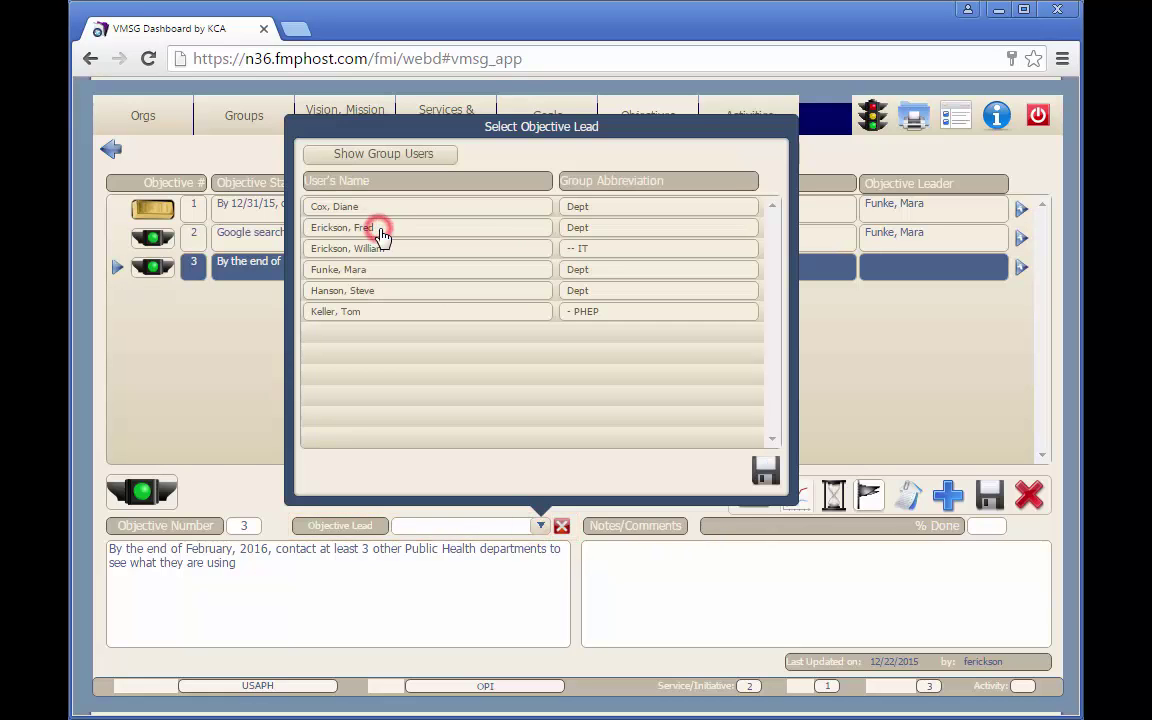
click(764, 471)
click(989, 496)
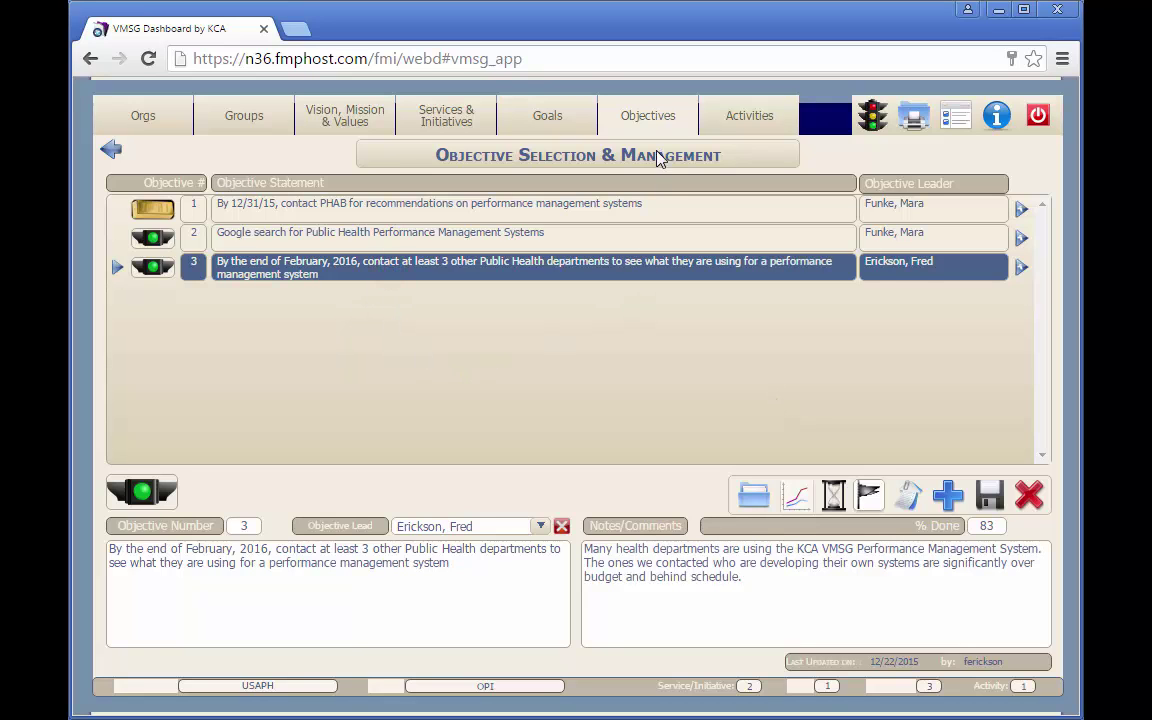
Add and save a project-based activity reading "Contact La Paz County Health Department" under objective 3.
click(756, 118)
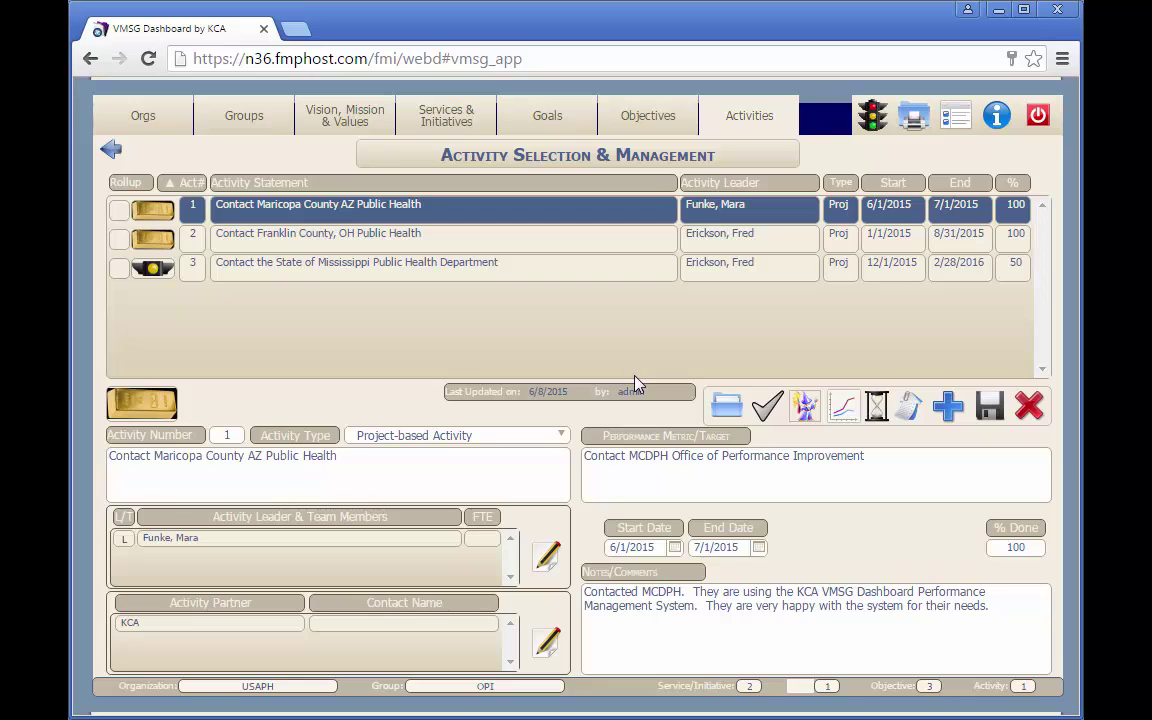
click(946, 402)
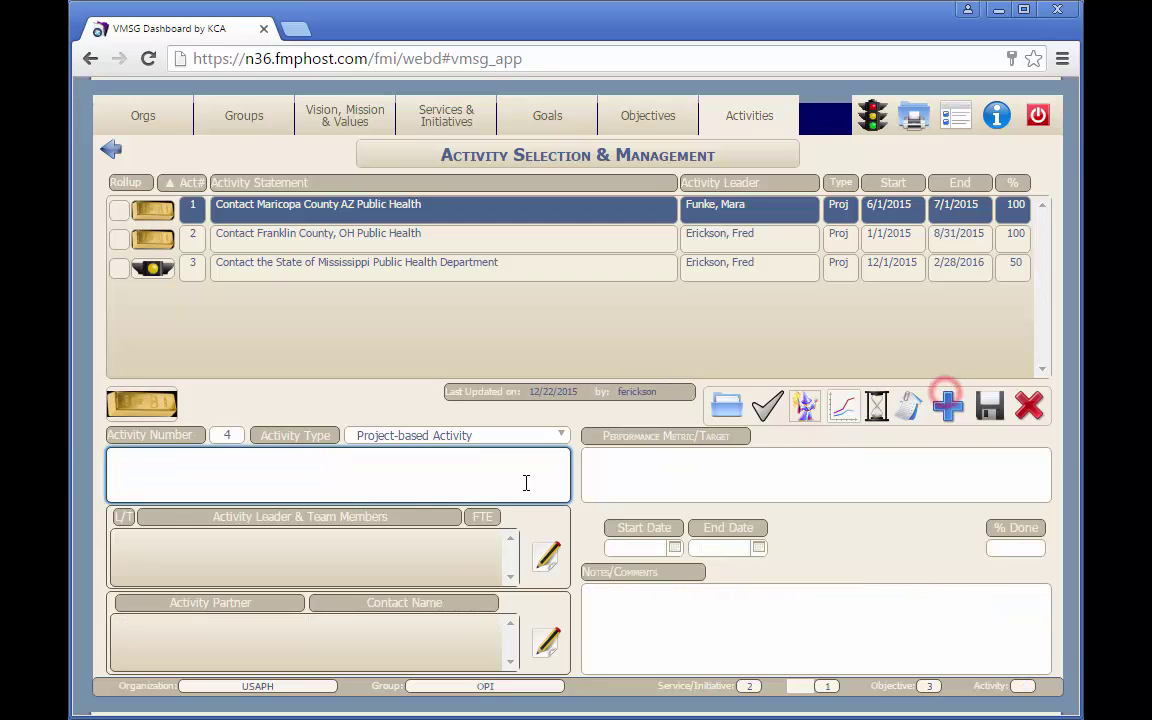
text(Contact La Paz County Health Department)
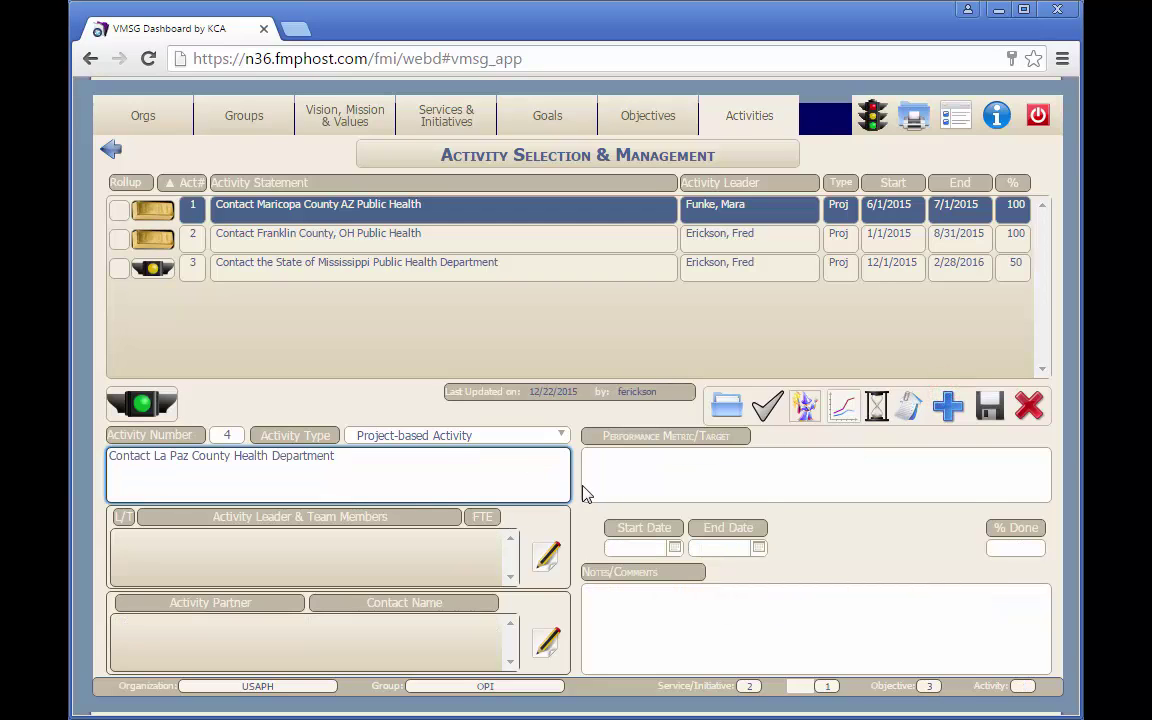
click(990, 405)
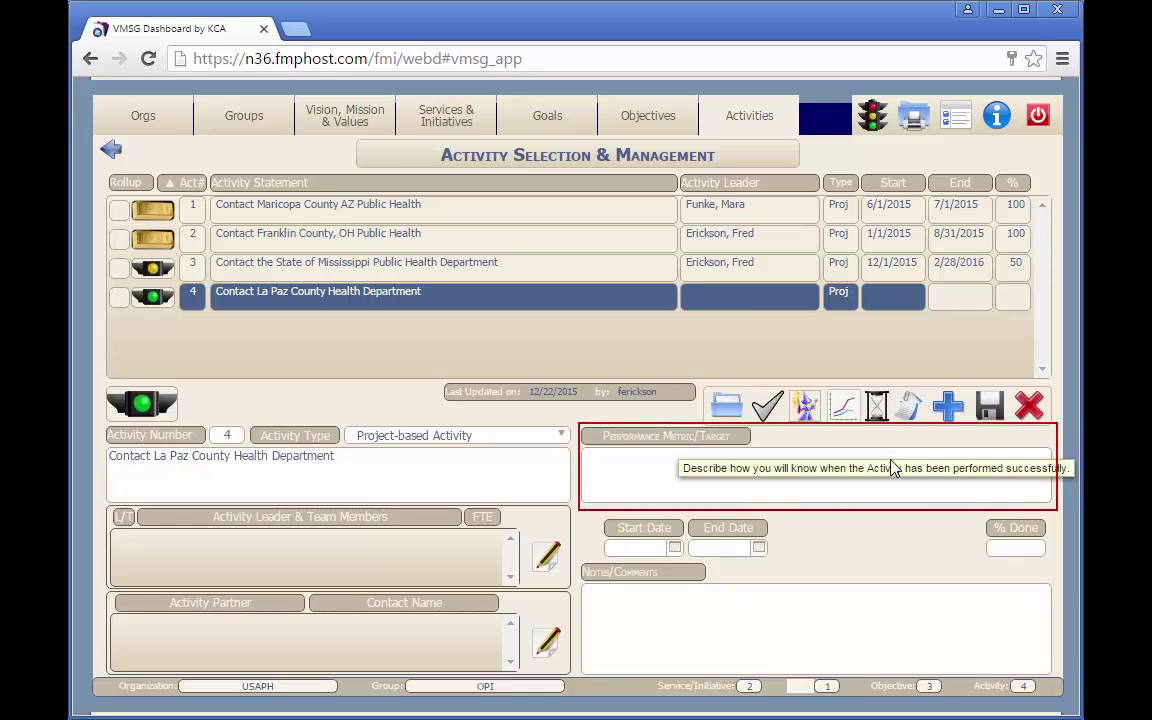
Enter "Contacted Accreditation Coordinator" as the performance metric/target of the La Paz County activity.
click(645, 463)
text(Contacted Accreditation Coordinator)
key(Tab)
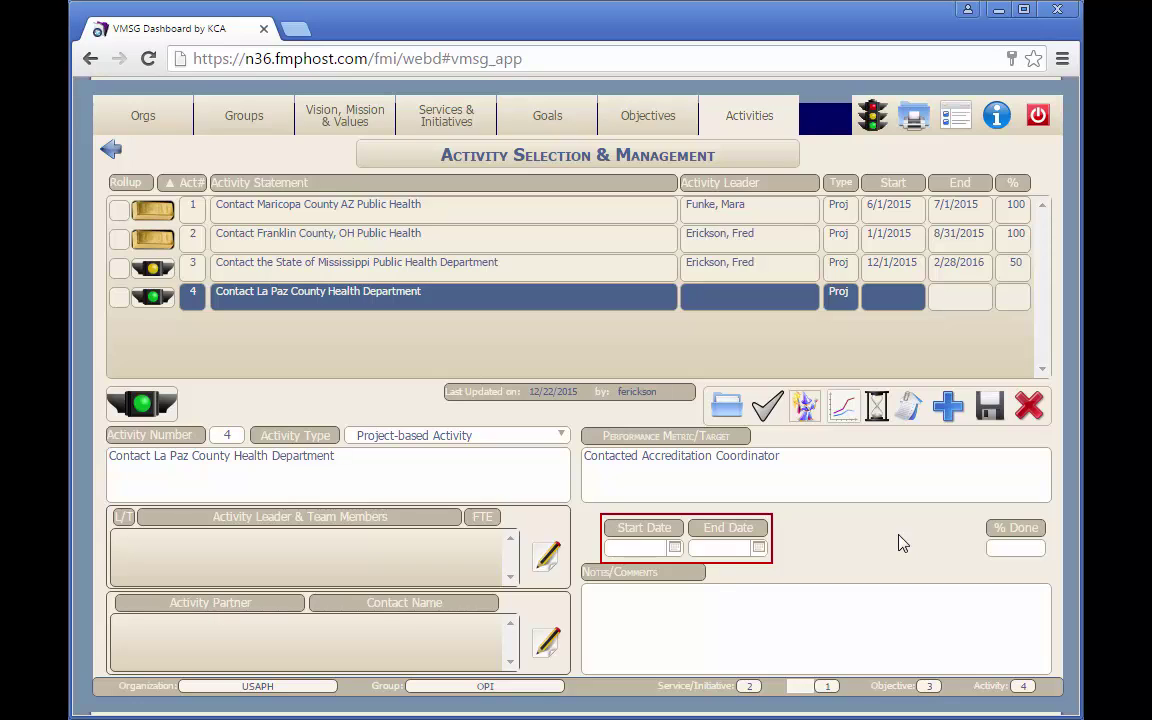
key(Tab)
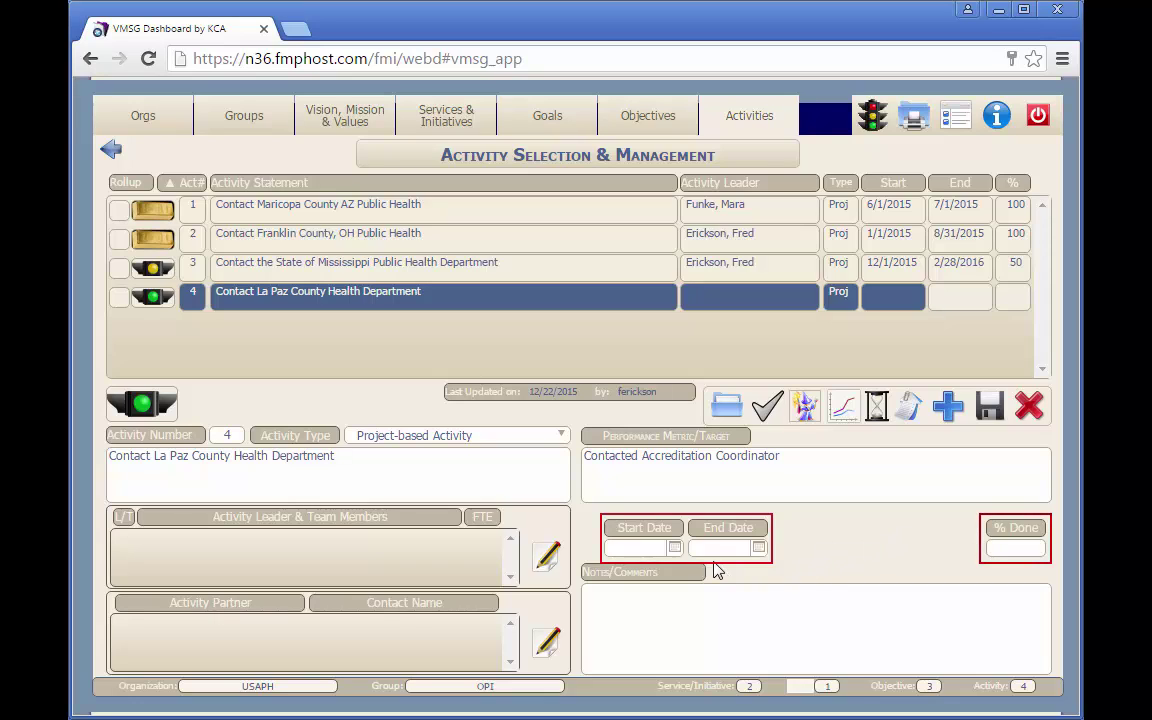
Schedule the La Paz County activity from 3/1/2016 to 3/31/2016 at 0% done and save it.
click(675, 548)
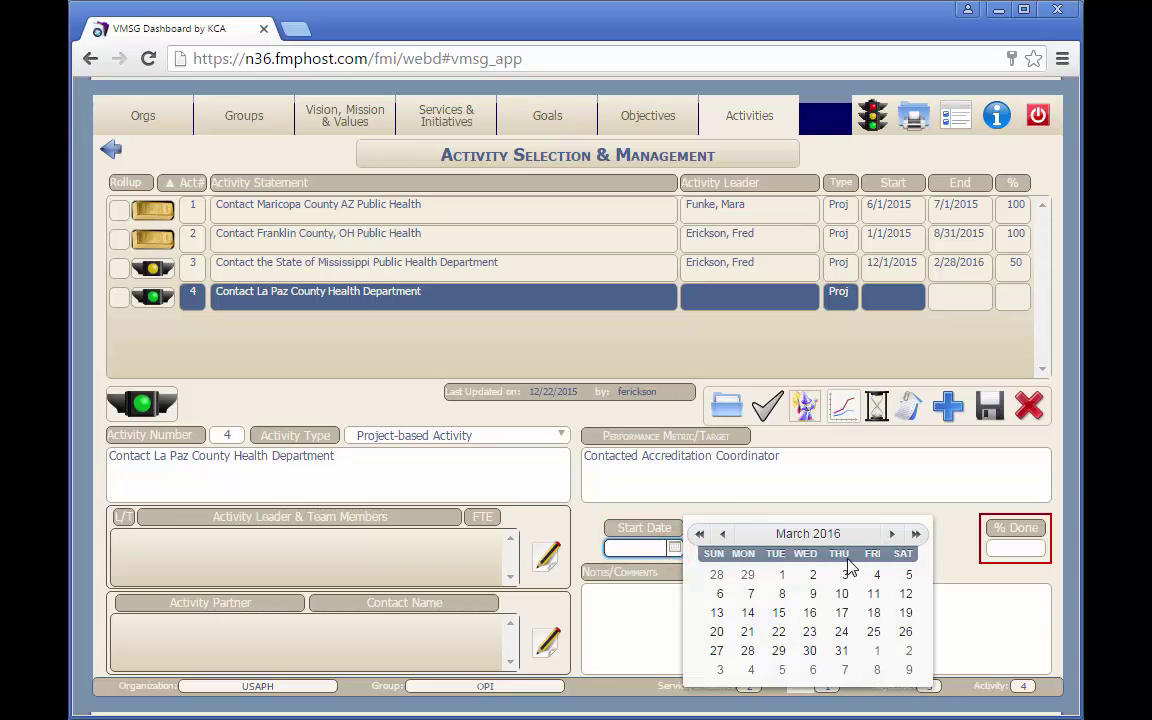
click(781, 575)
click(759, 548)
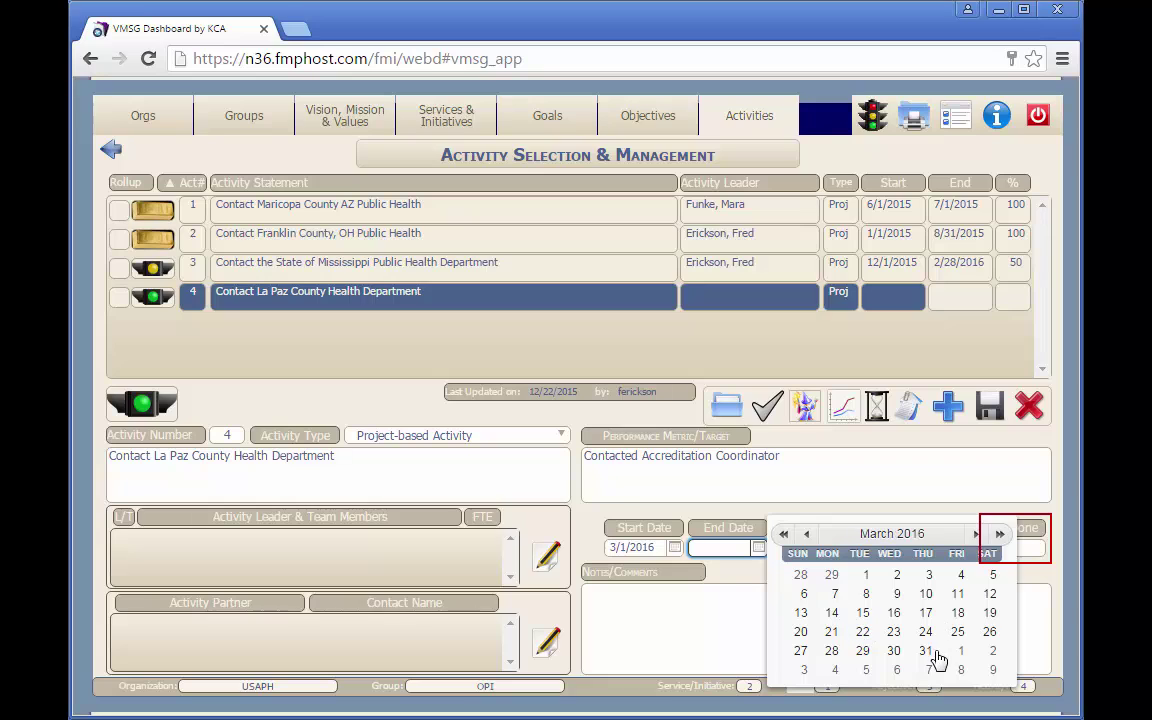
click(926, 650)
text(0)
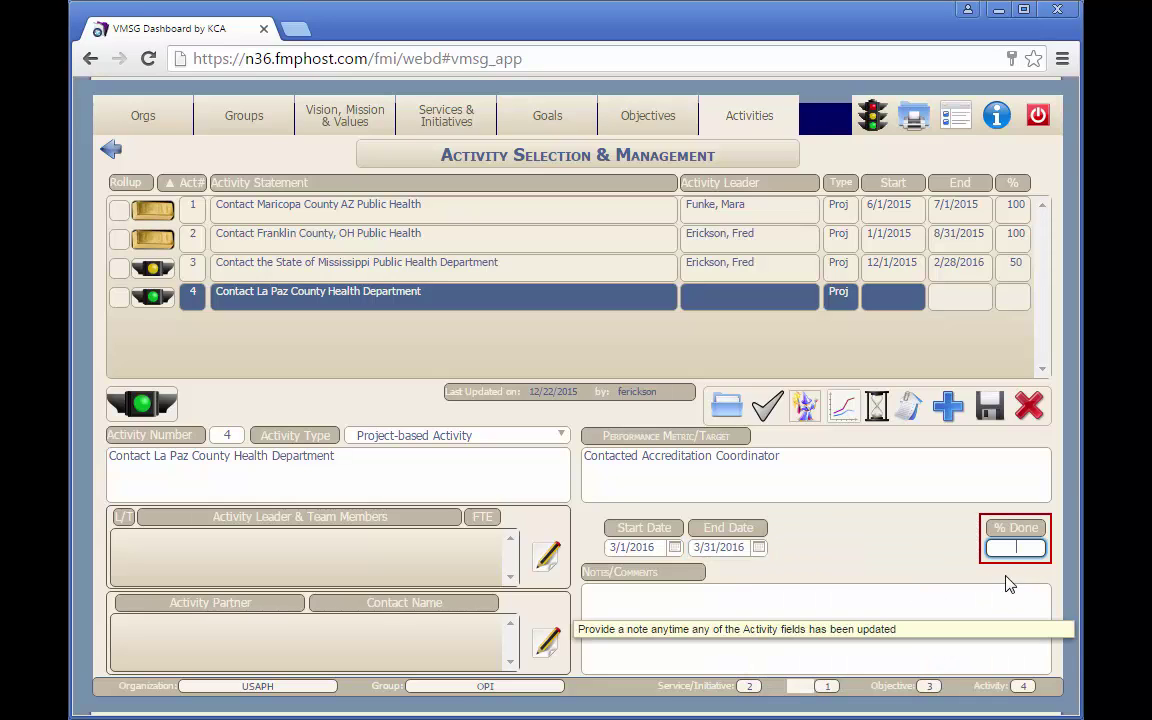
click(988, 405)
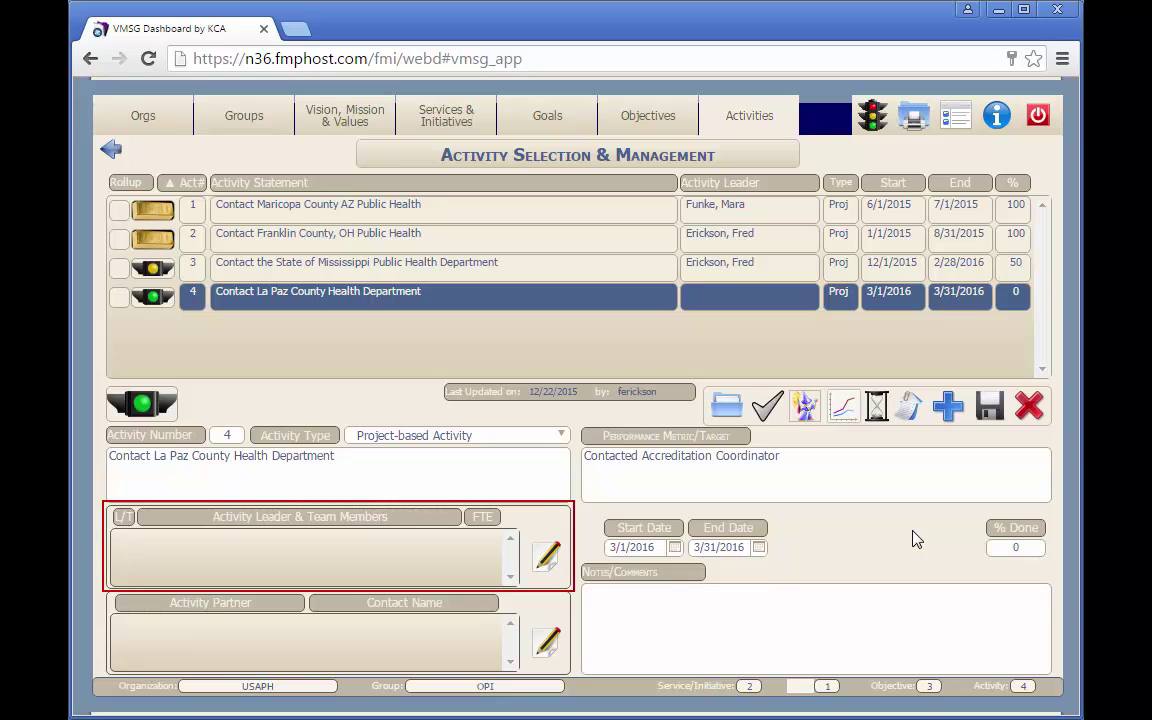
Assign the second listed person as leader and the fourth listed person as team member of activity 4, saving the selection.
click(545, 558)
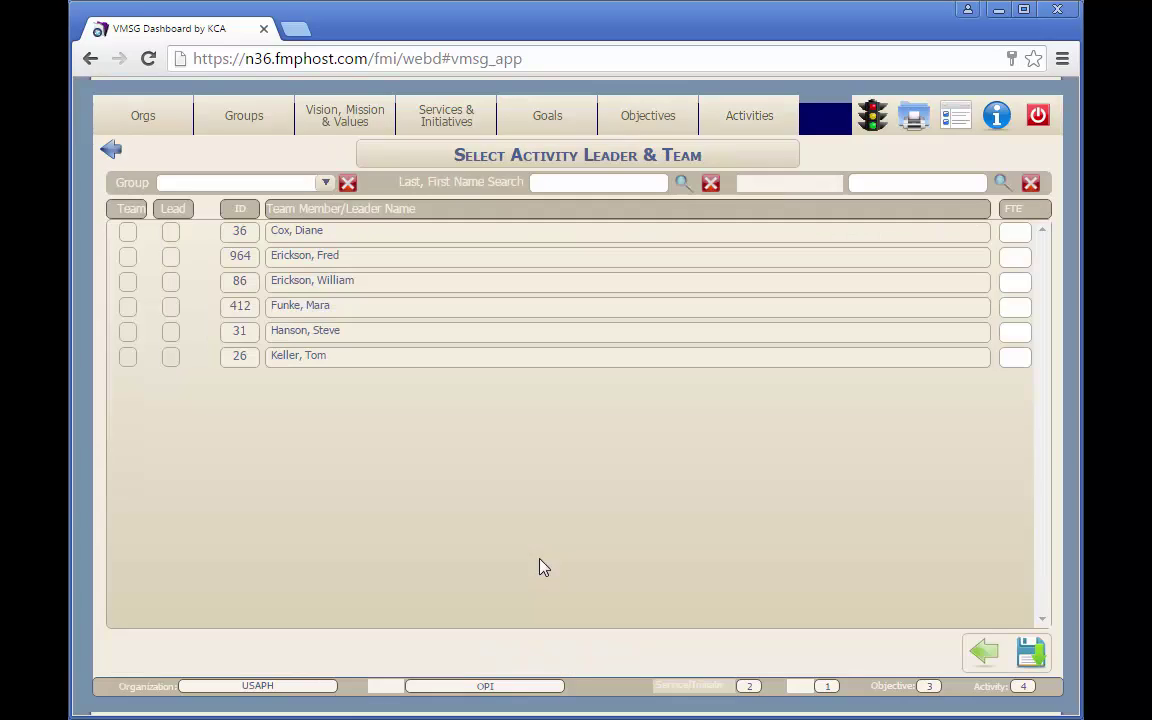
click(171, 258)
click(126, 310)
click(1031, 654)
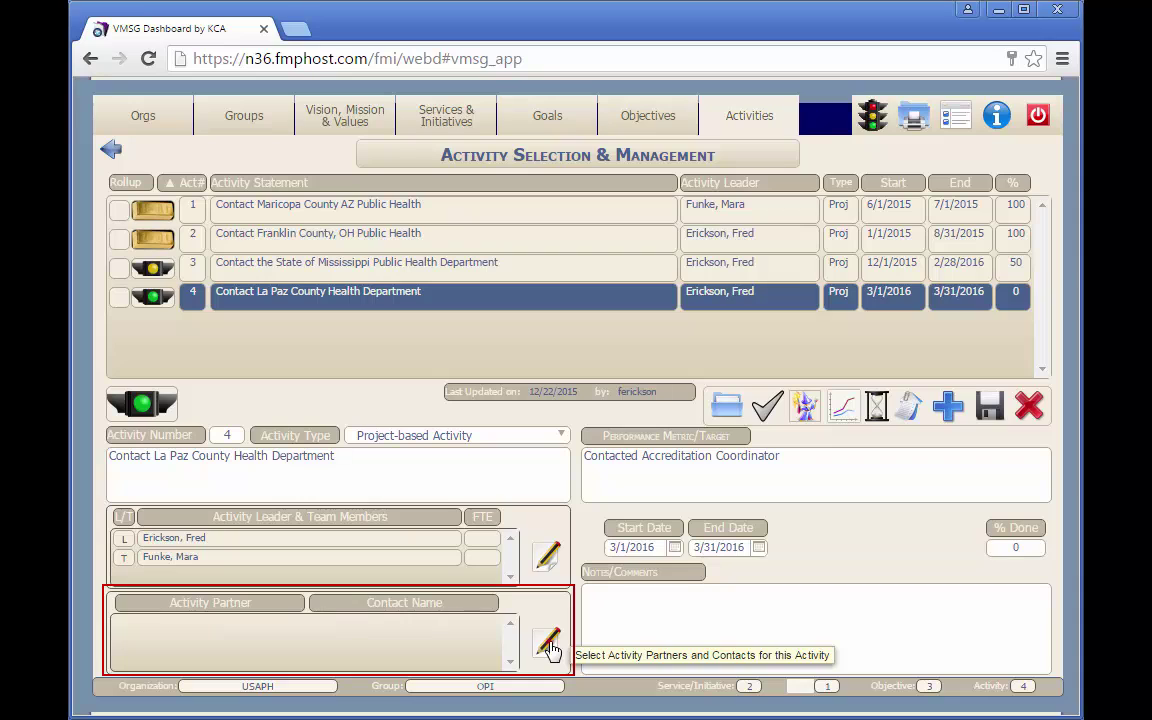
Add KCA (Knowledge Capital Alliance) as the partner for activity 4 and save the selection.
click(549, 643)
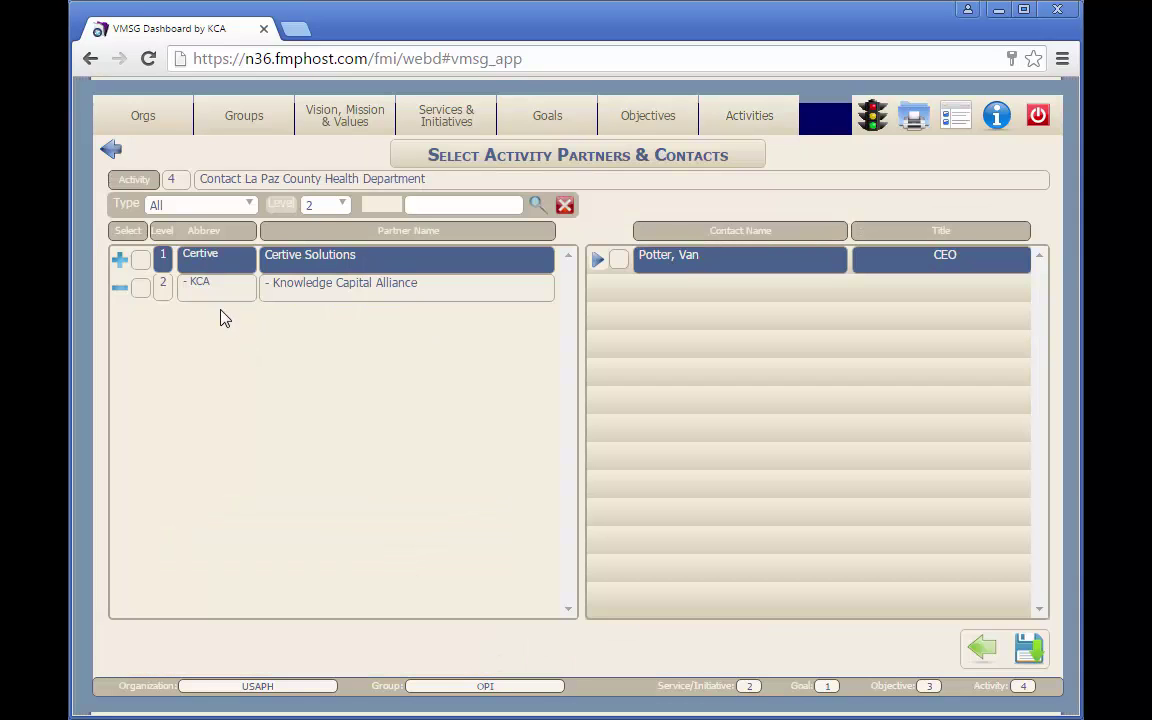
click(218, 292)
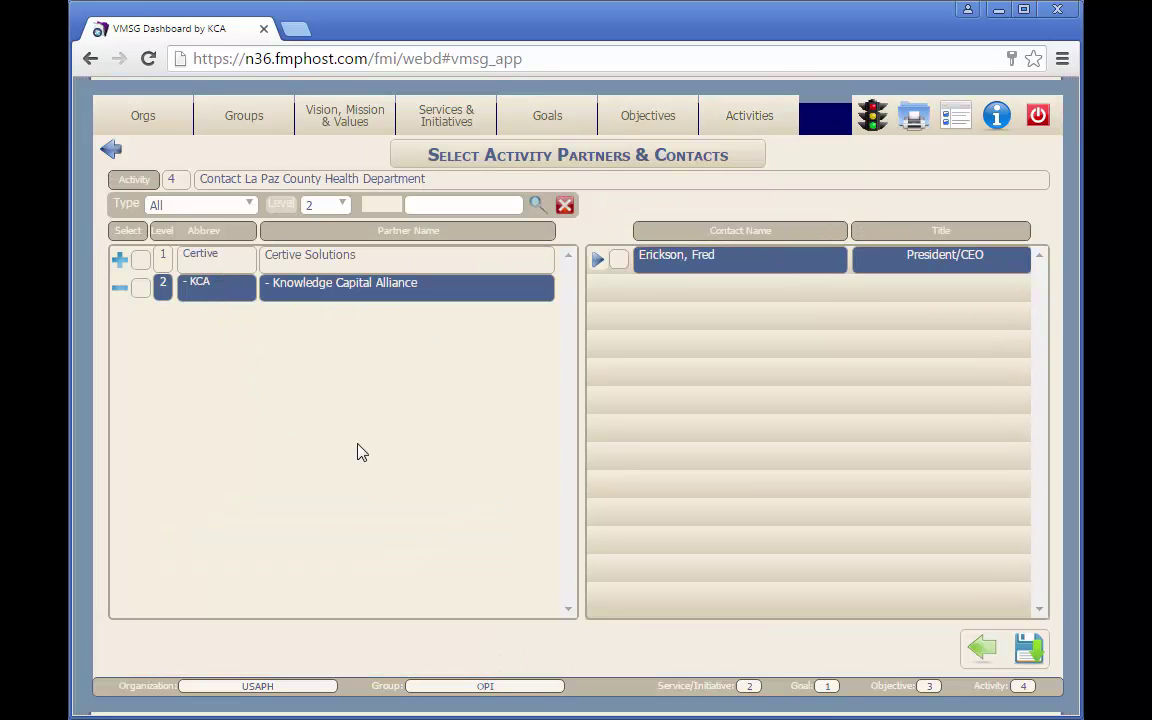
click(1030, 650)
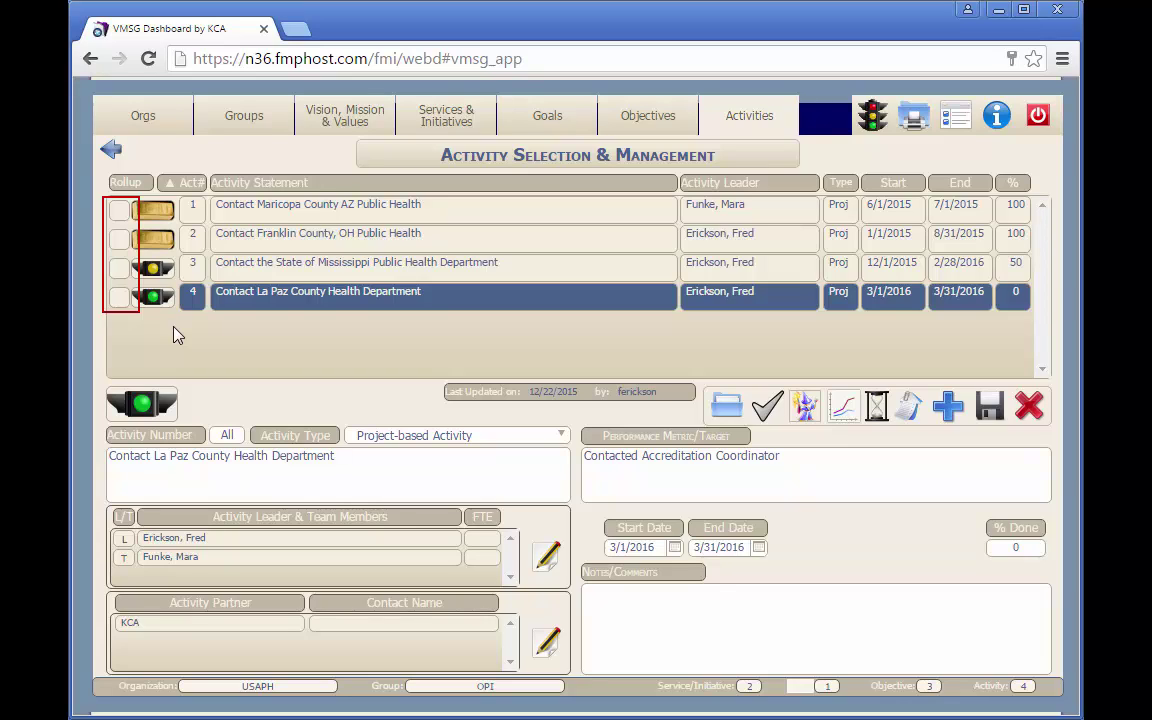
Mark all four activities of objective 3 for rollup.
click(119, 210)
click(118, 238)
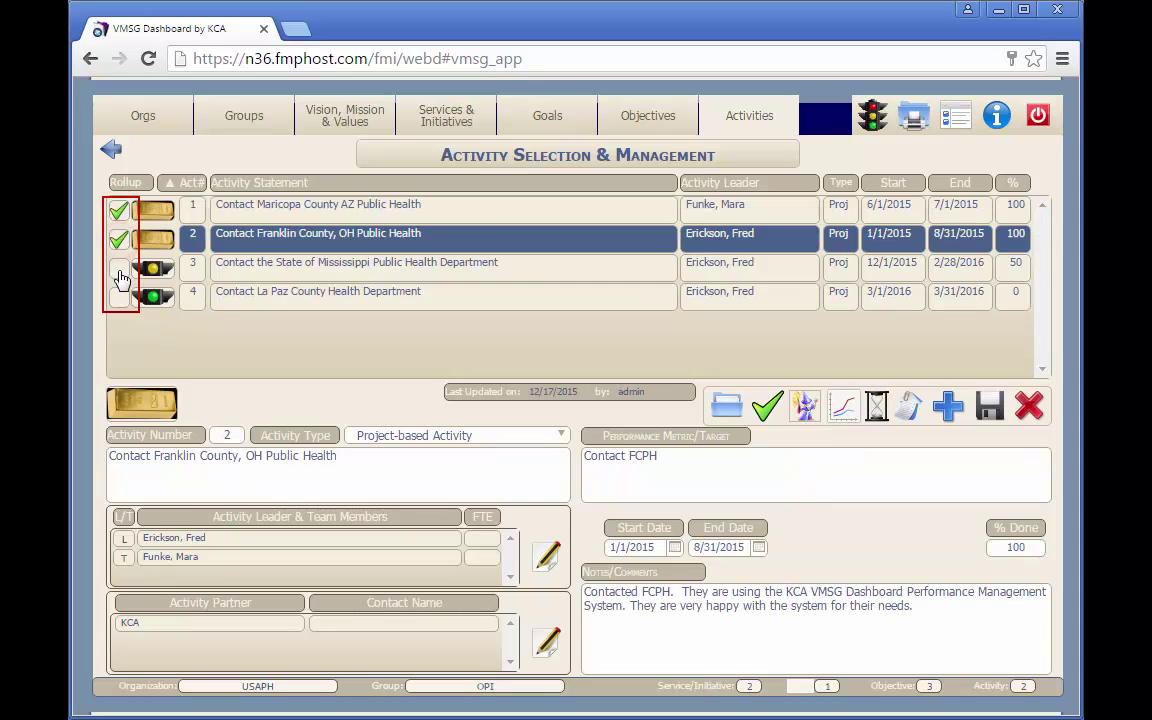
click(119, 268)
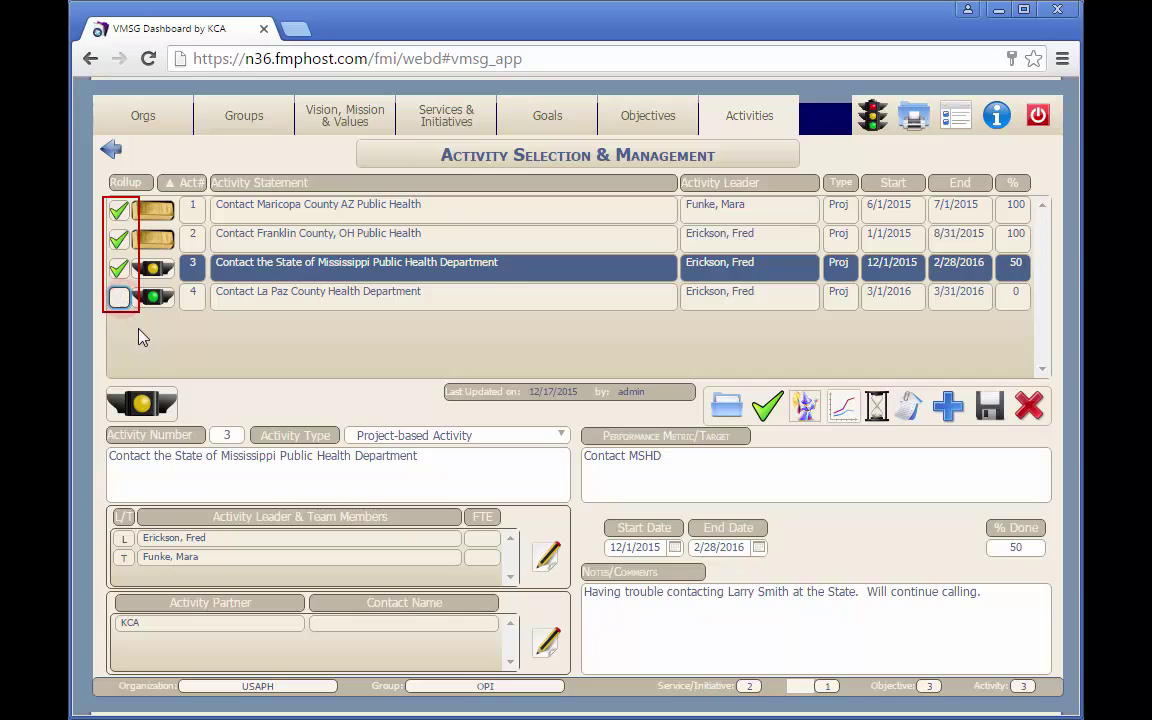
click(119, 297)
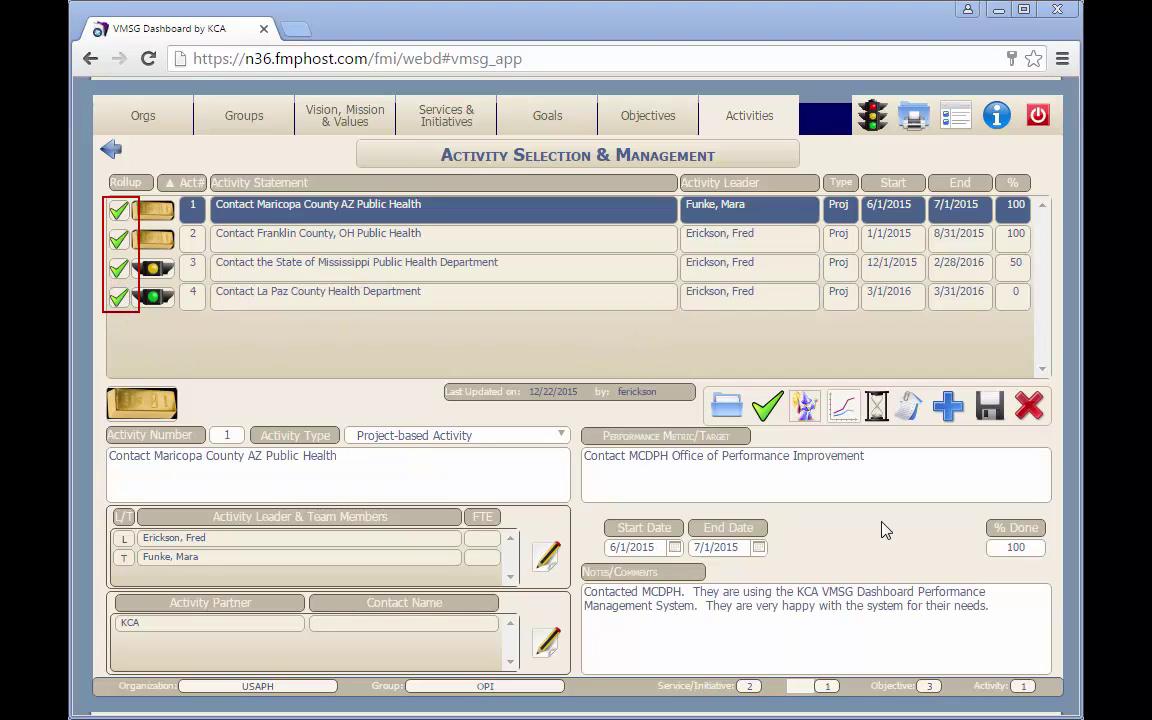
Categorize objective 3 under Internal Service and Domain 9's Standard 9.1, and save the categories.
click(660, 120)
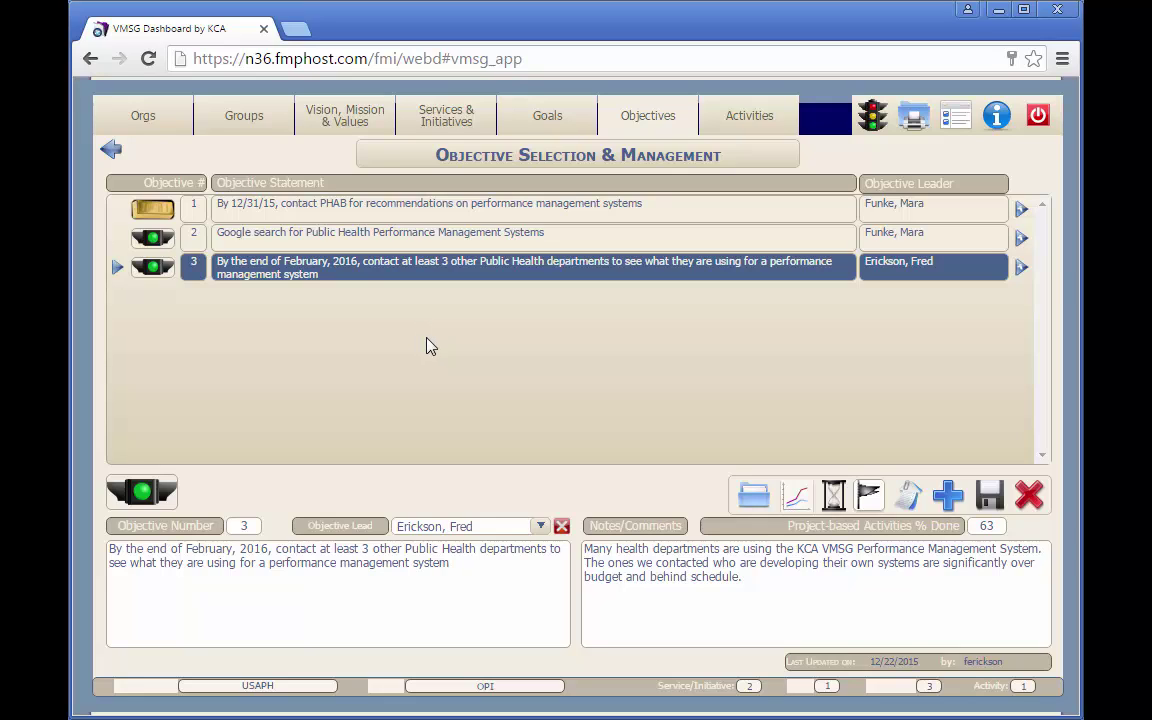
click(909, 495)
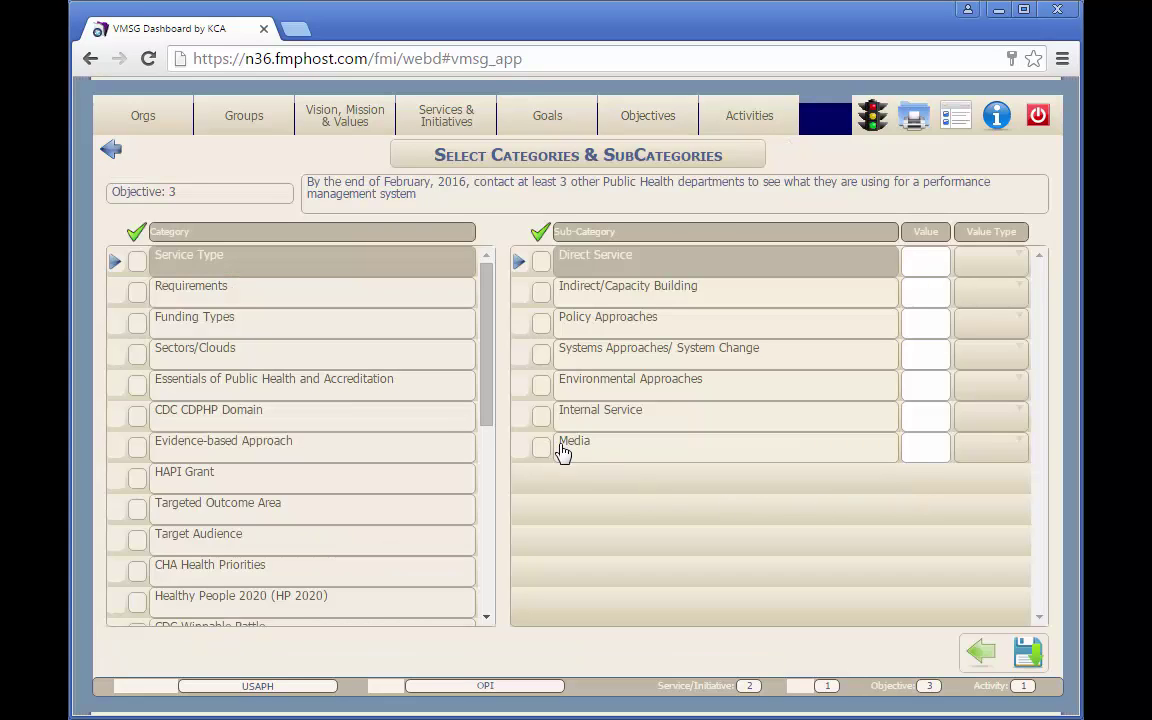
click(541, 416)
drag(487, 340, 474, 560)
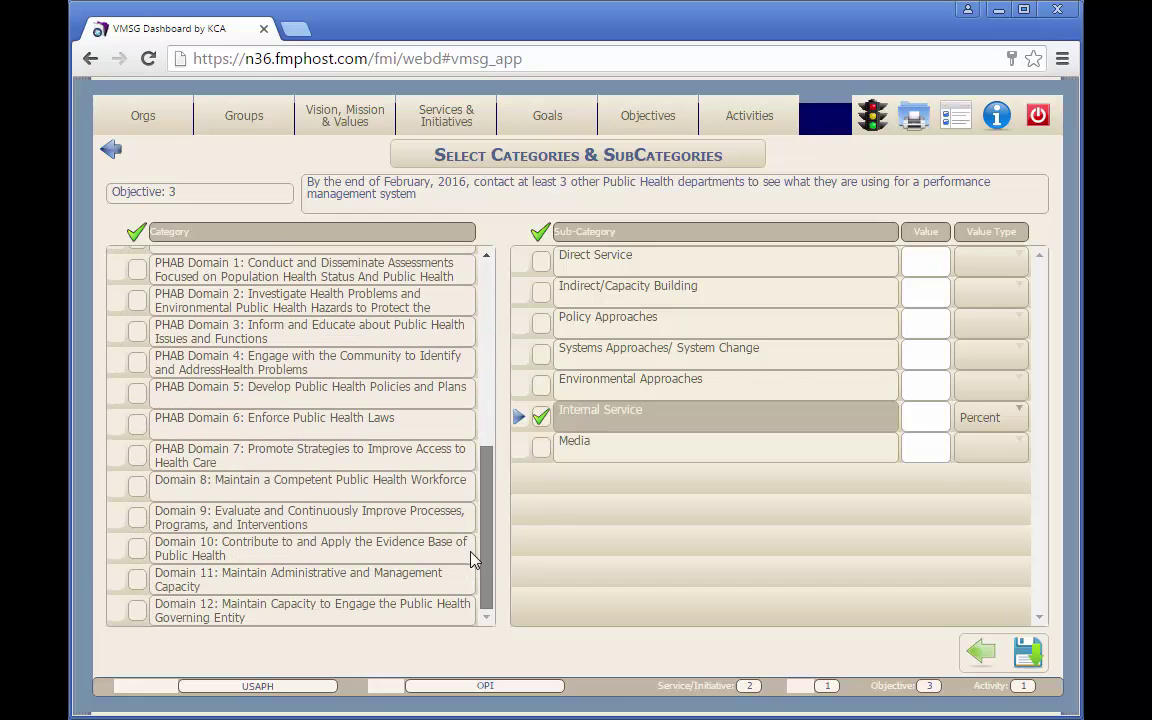
click(267, 522)
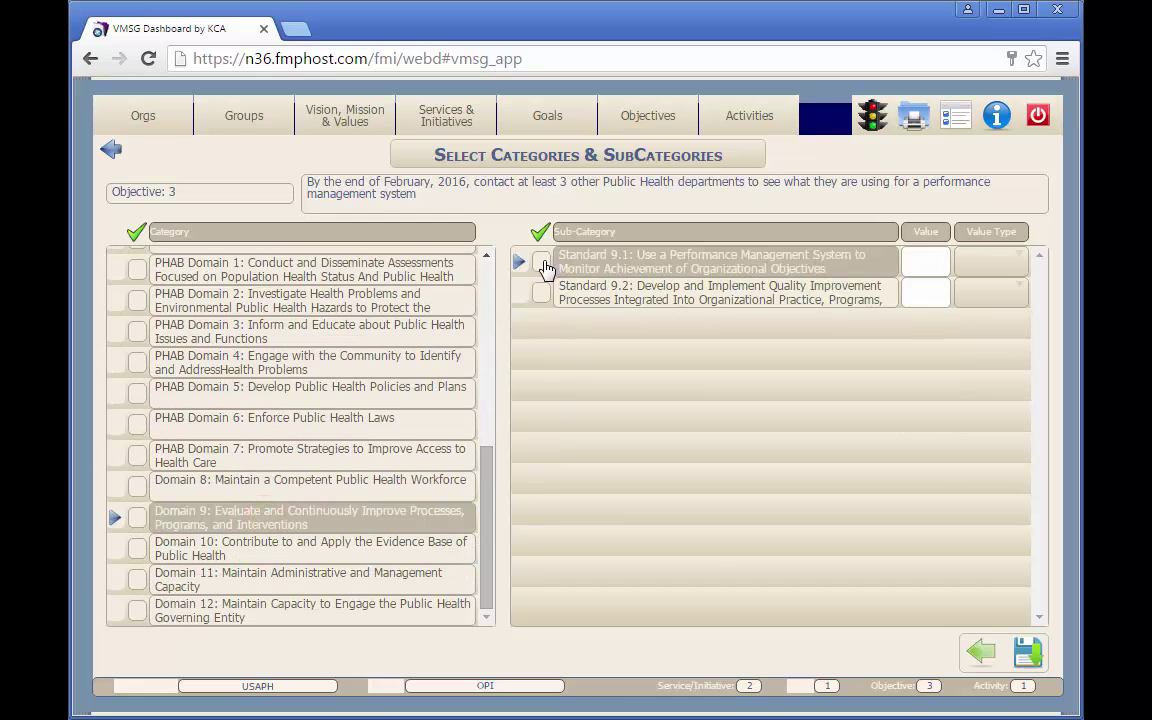
click(541, 262)
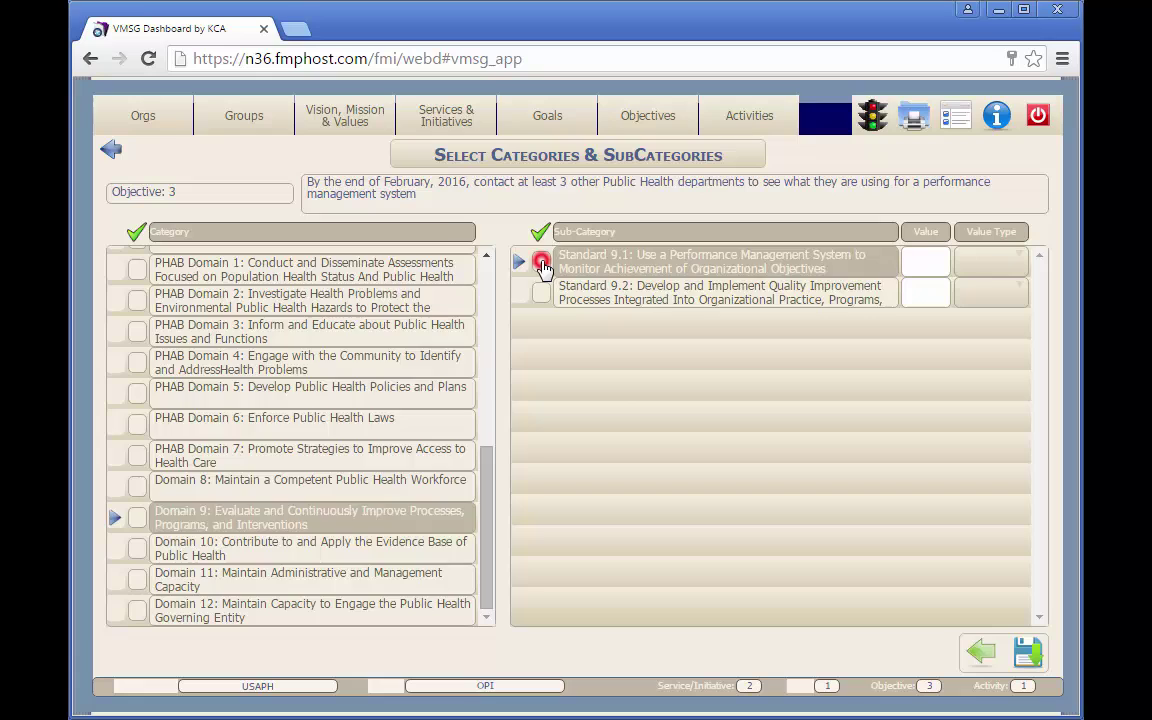
click(1030, 654)
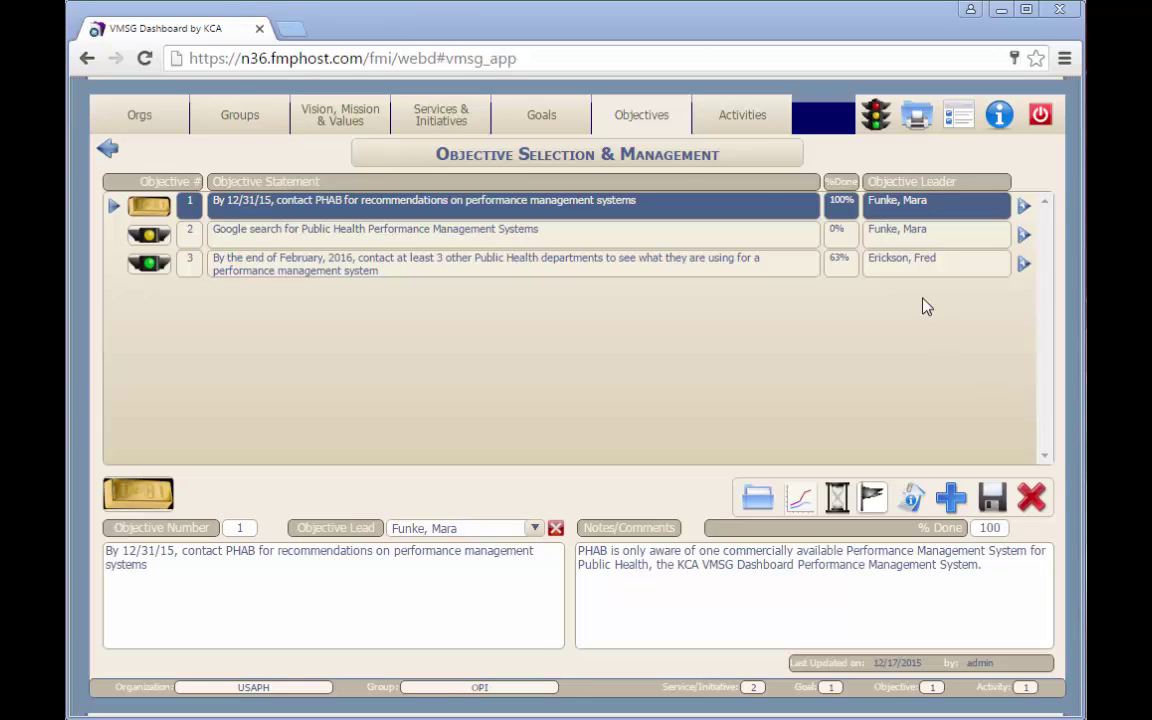
Upload VMSG_Dashboard_Brochure.pdf as a document for activity 1 of objective 1.
click(746, 116)
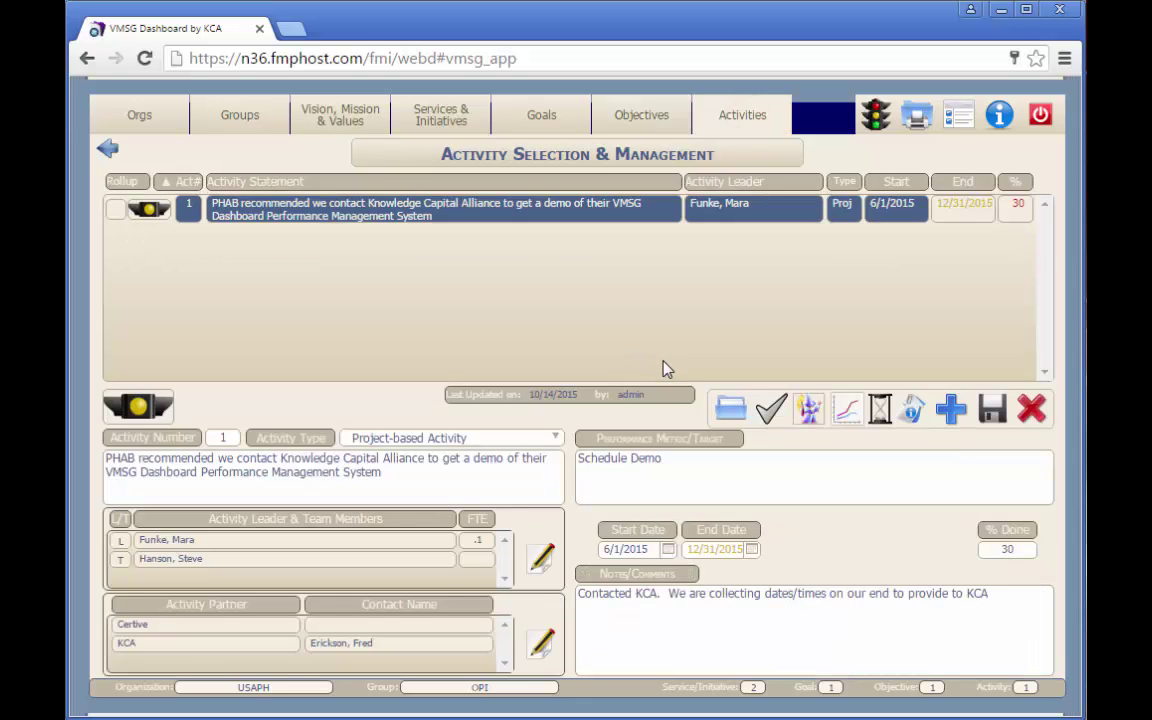
click(732, 409)
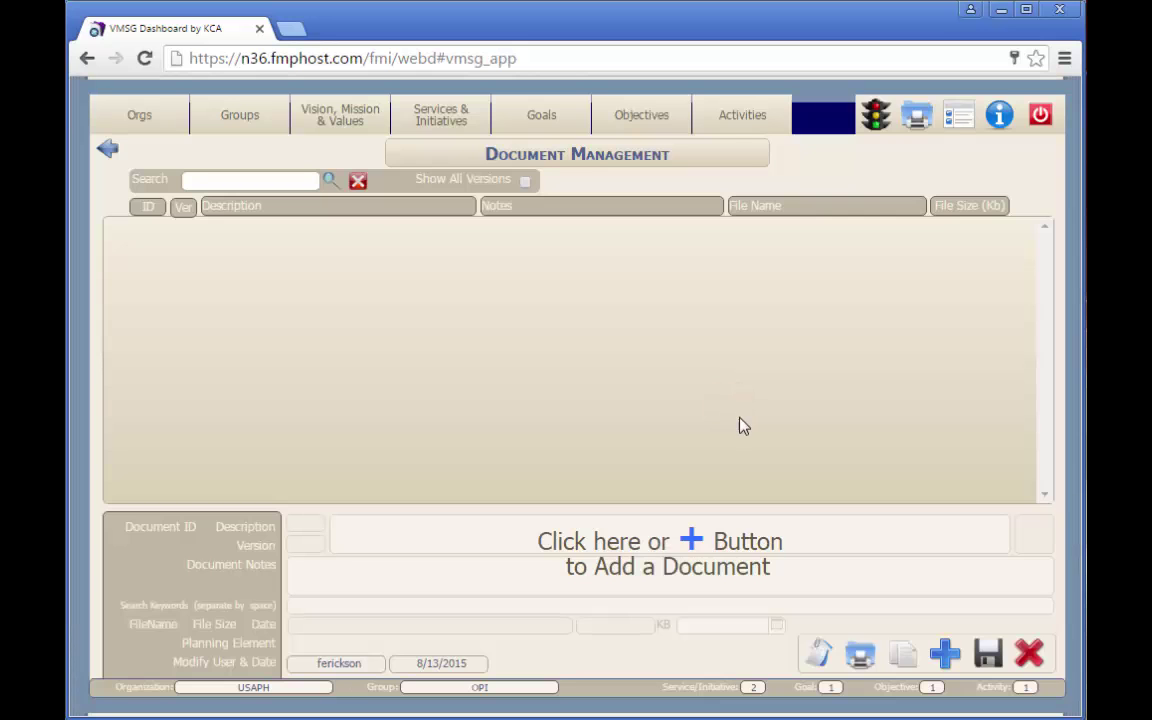
click(944, 656)
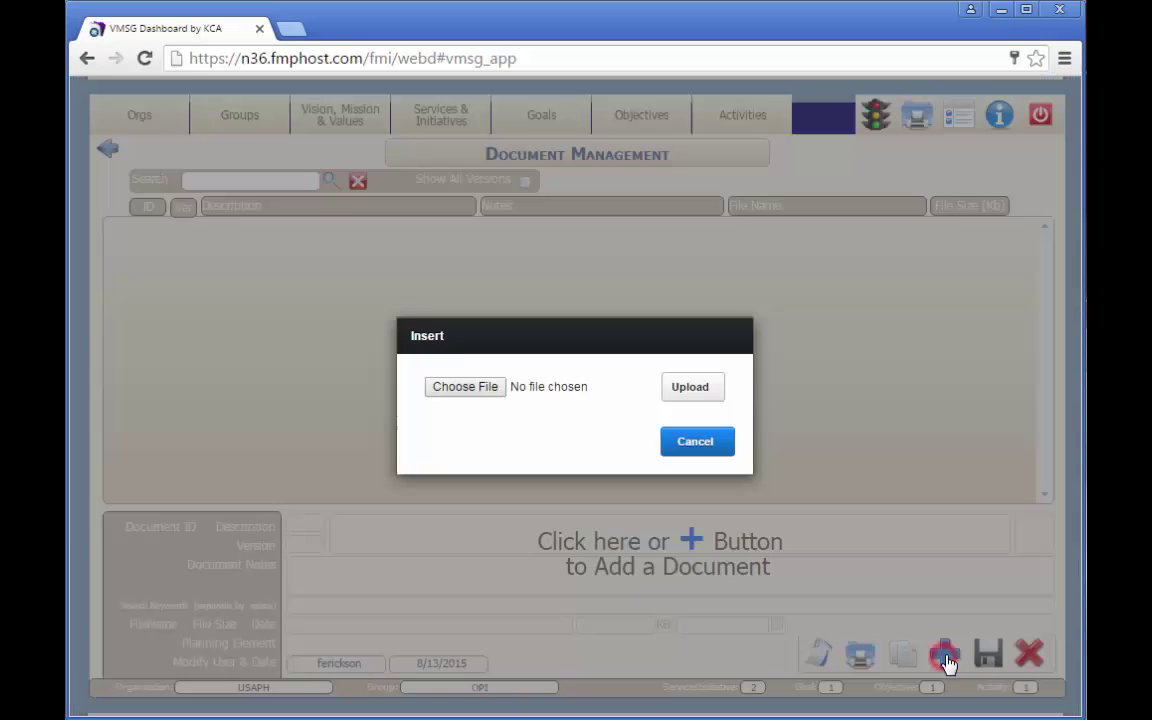
click(468, 388)
click(598, 317)
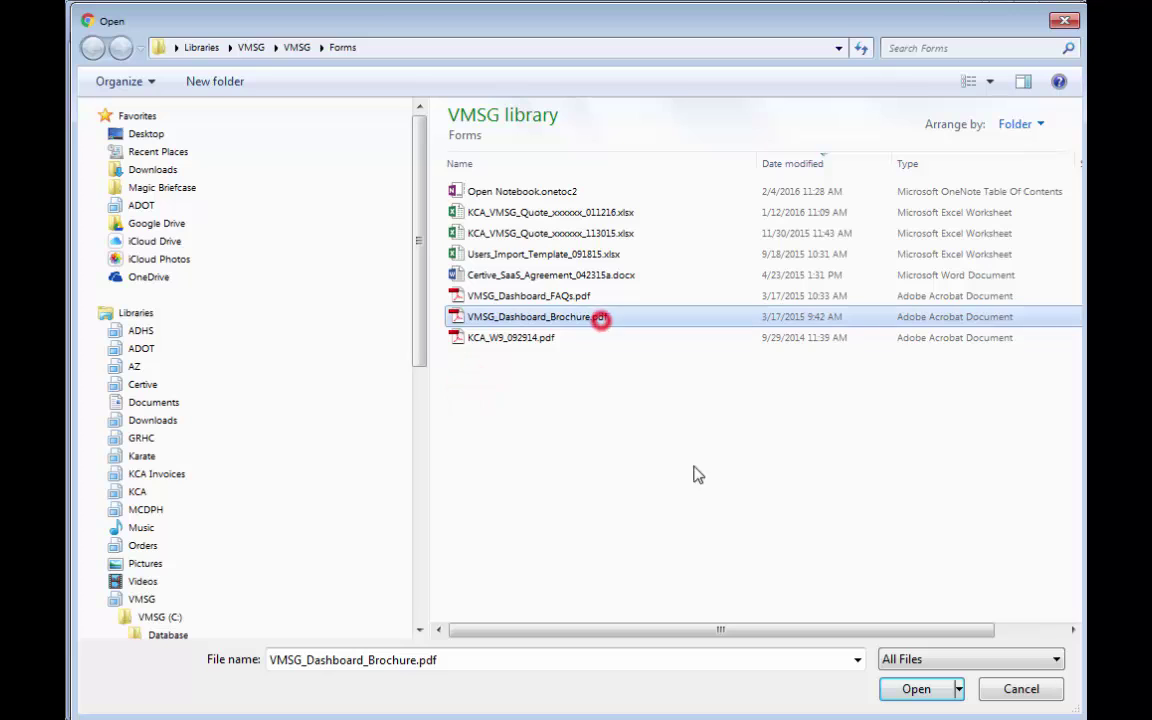
click(912, 689)
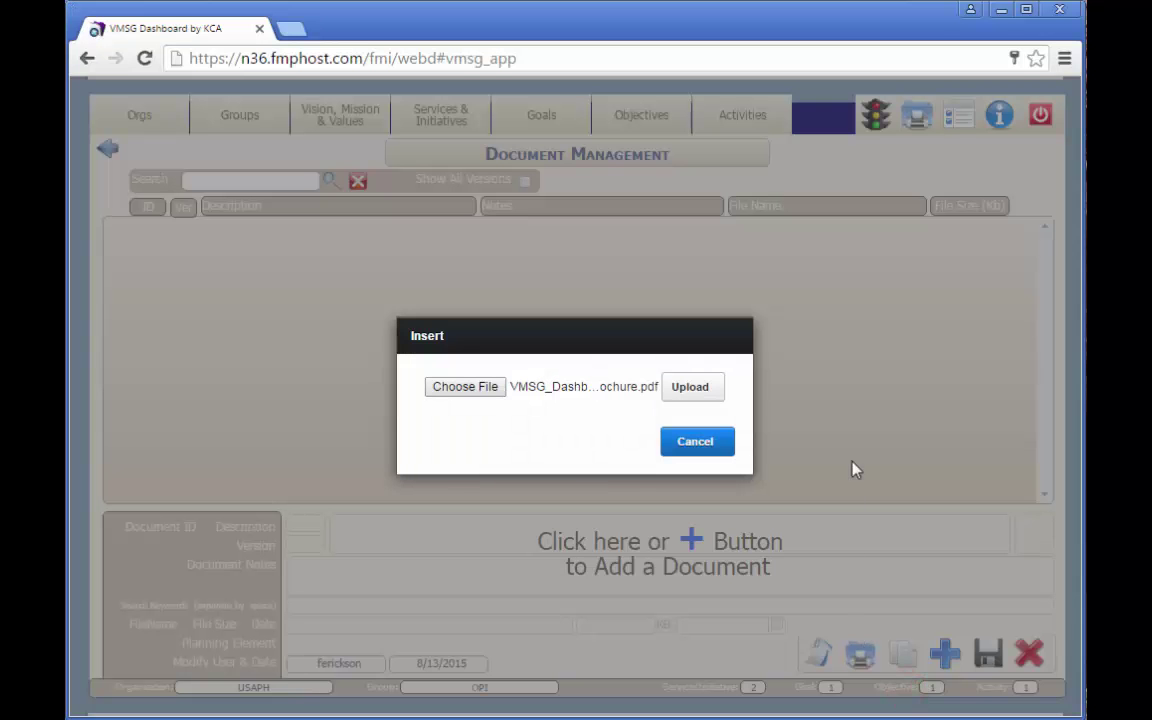
click(702, 391)
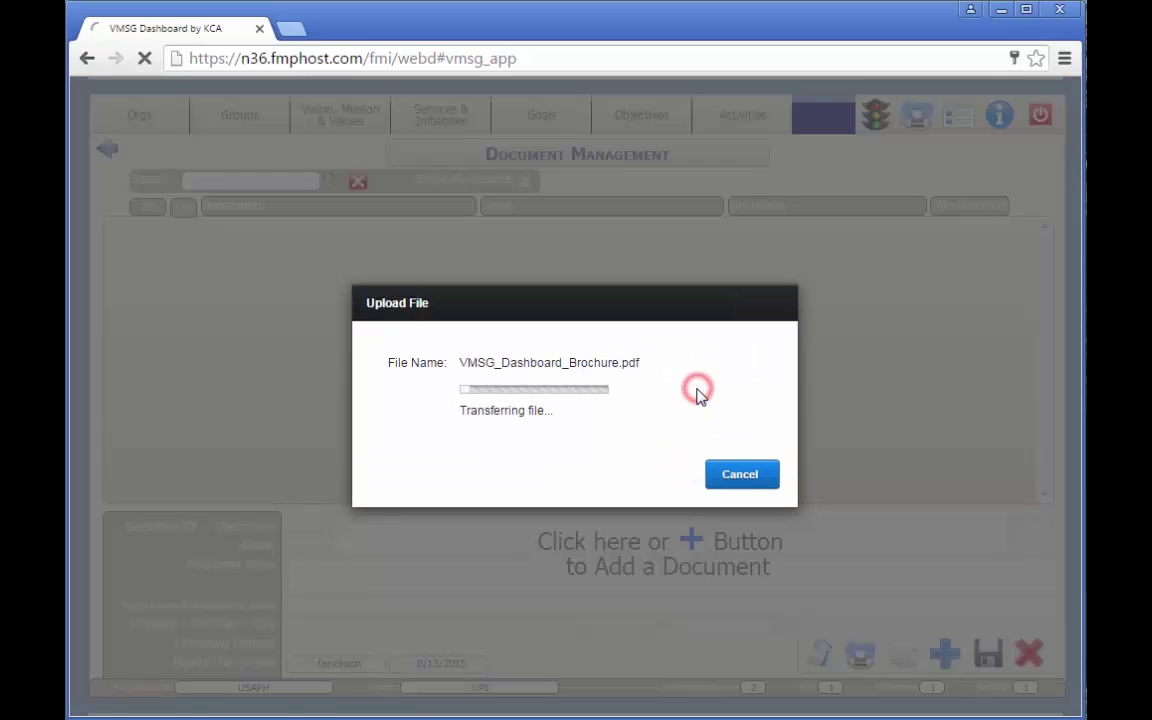
Describe the document as "VMSG Dashboard Brochure", note "This is the Dashboard system referenced by PHAB", add keywords "Dashboard KCA Performance Quality", and save.
text(VMSG Dashboard Brochure)
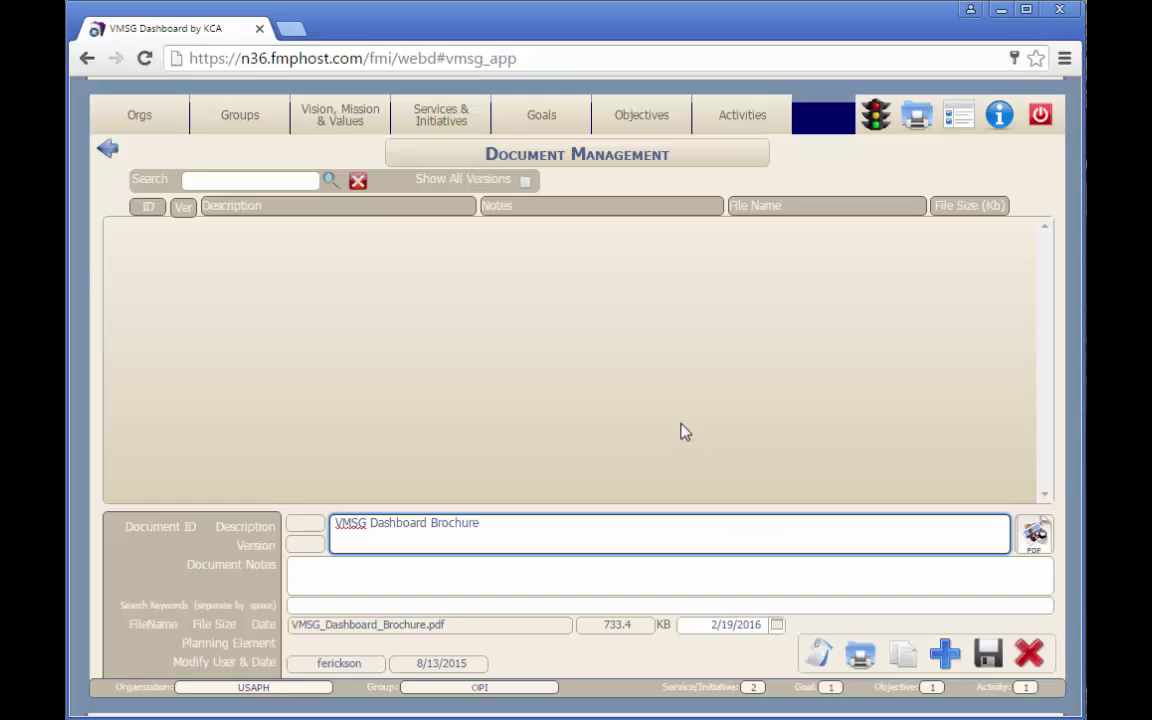
key(Tab)
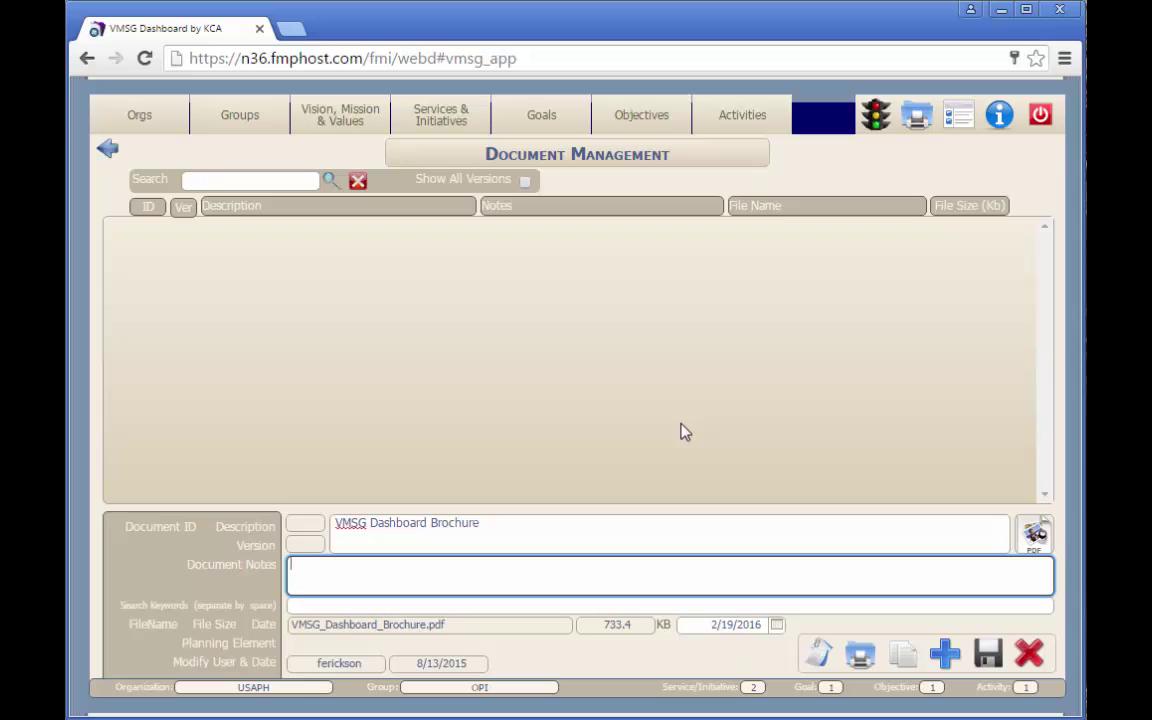
text(This is the Dashboard system referenced by PHAB)
key(Tab)
click(527, 609)
text(Dashboard KCA Performance Quality)
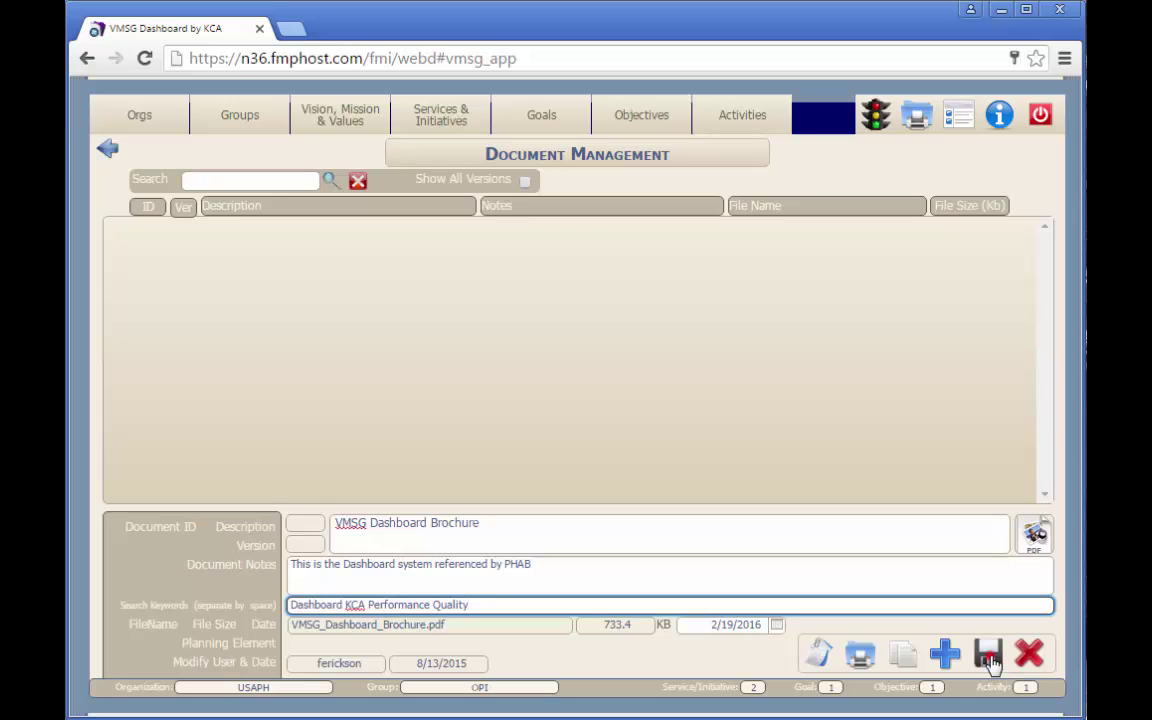
click(990, 658)
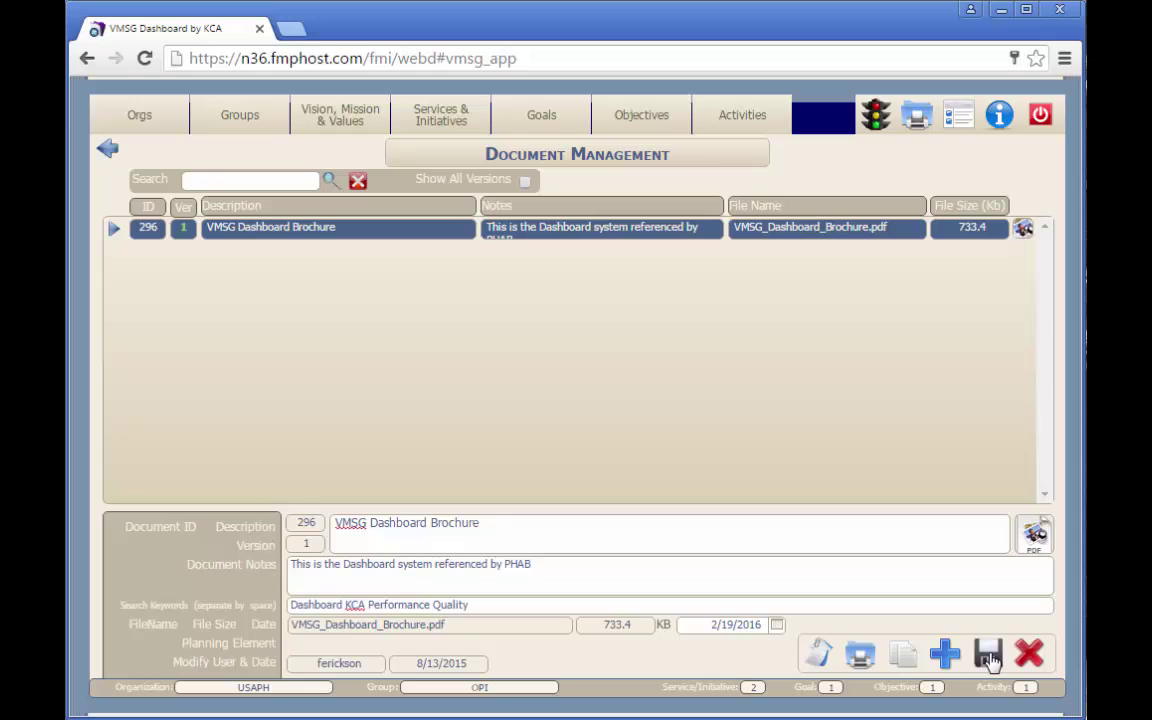
Categorize the brochure document under Domain 9, Standard 9.1, and save the category selection.
click(820, 654)
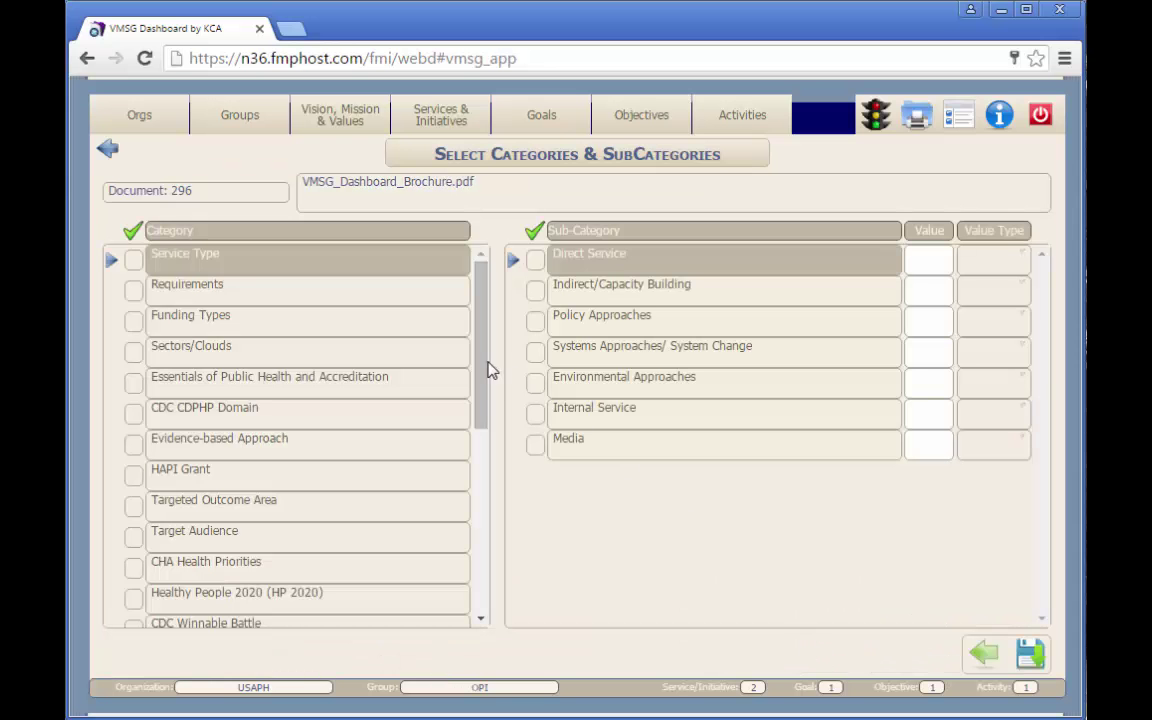
drag(481, 362, 475, 585)
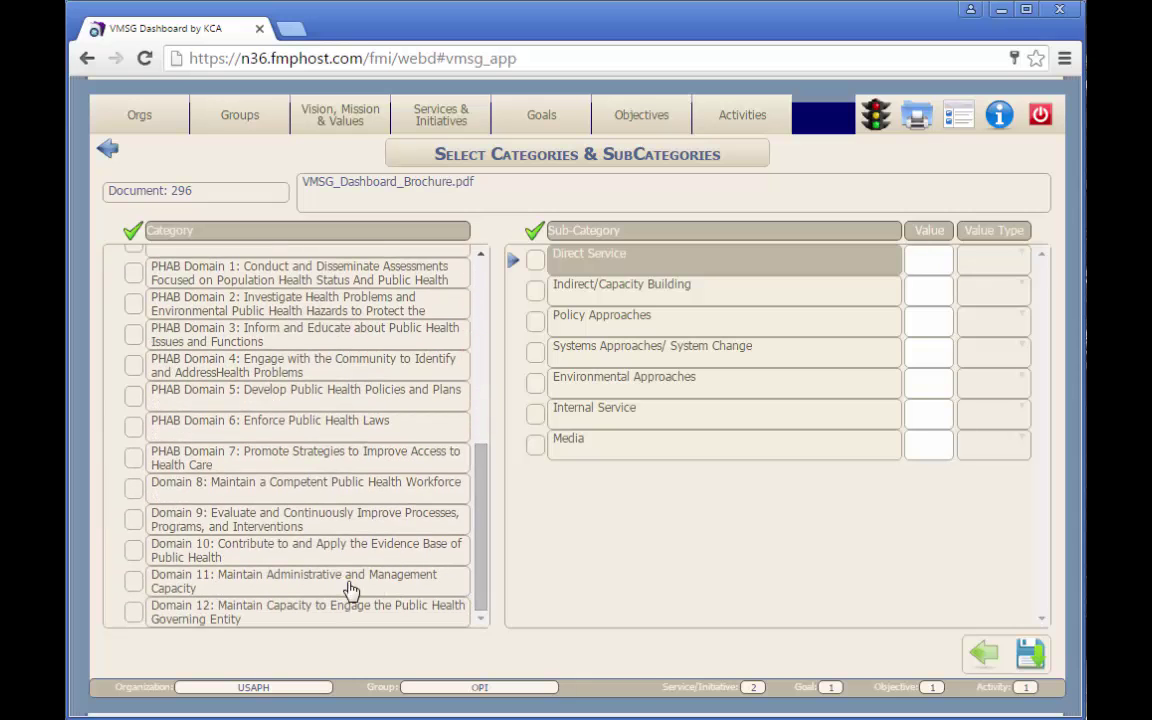
click(303, 521)
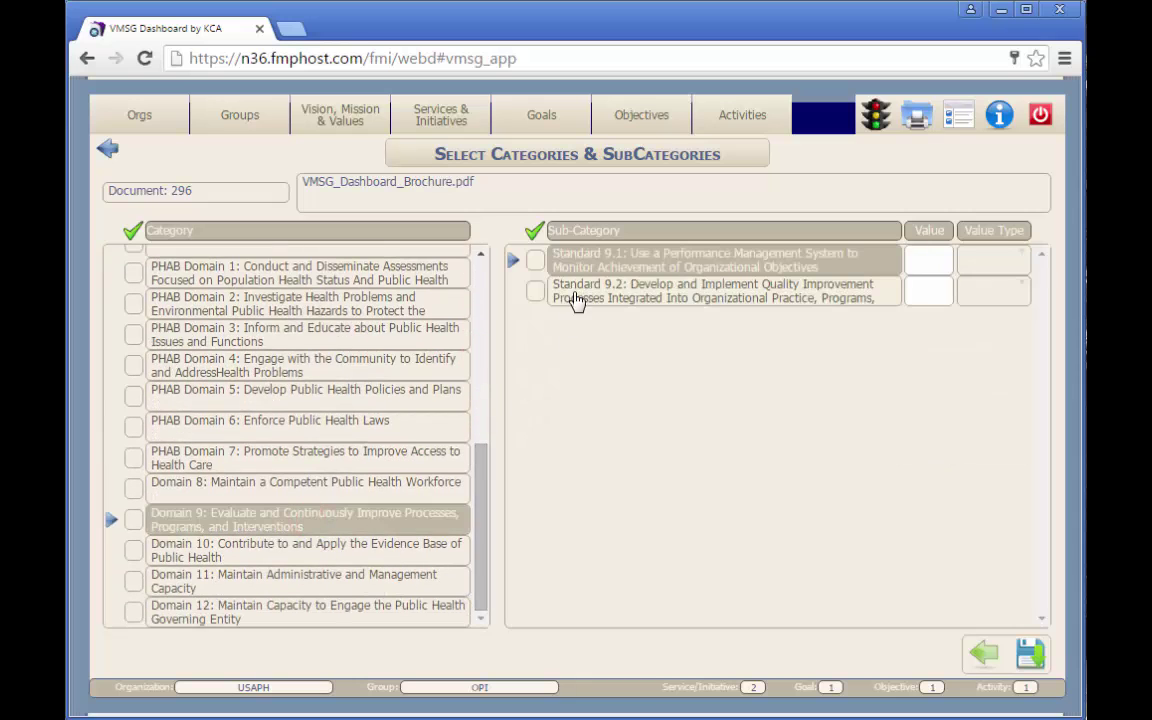
click(536, 261)
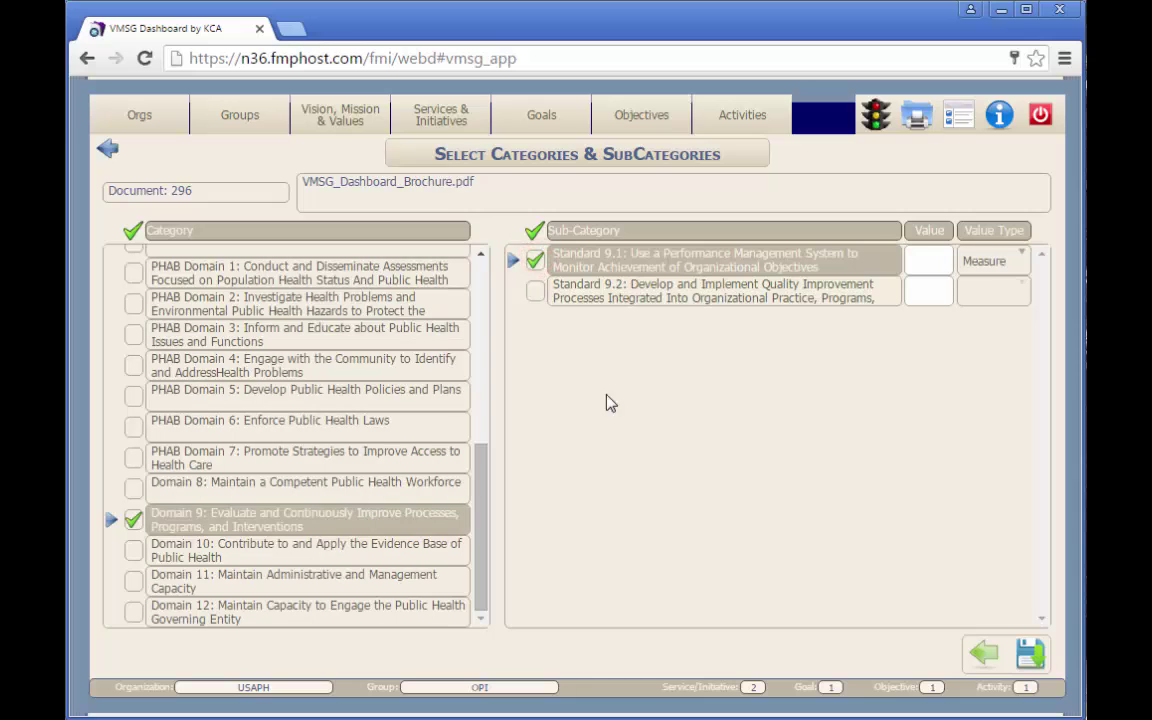
click(1030, 654)
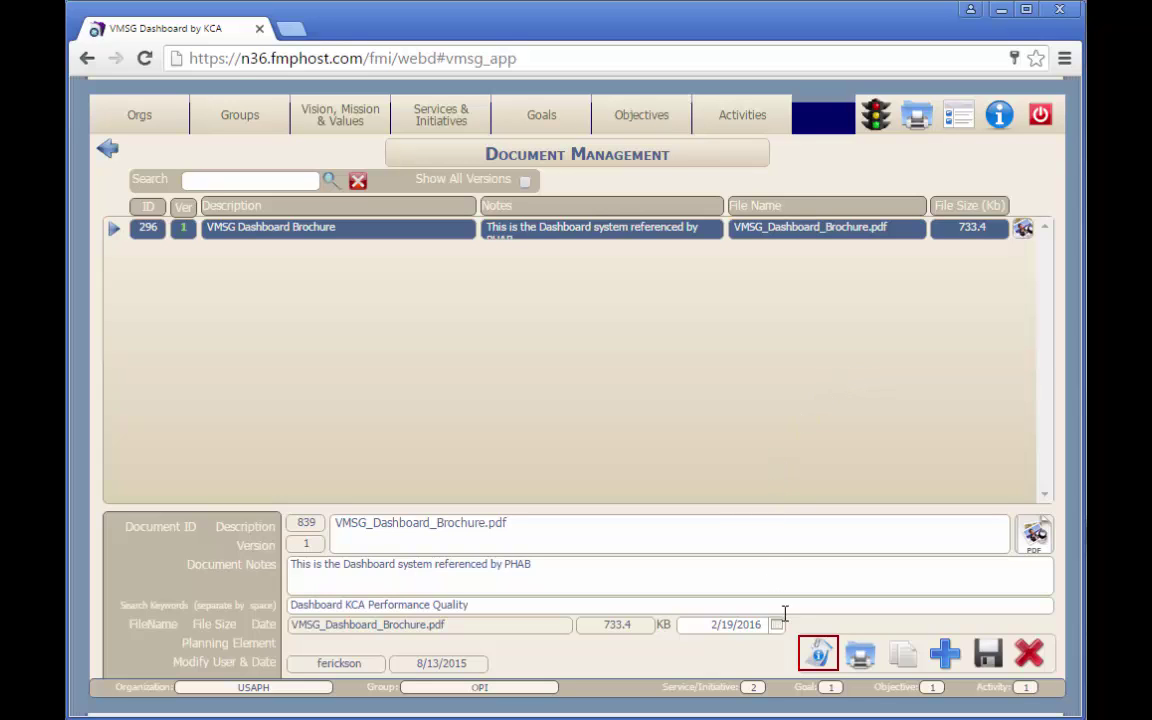
Open the Operational Plan Report for OPI's service 2, "Implement an automated performance management system".
mouse_move(818, 655)
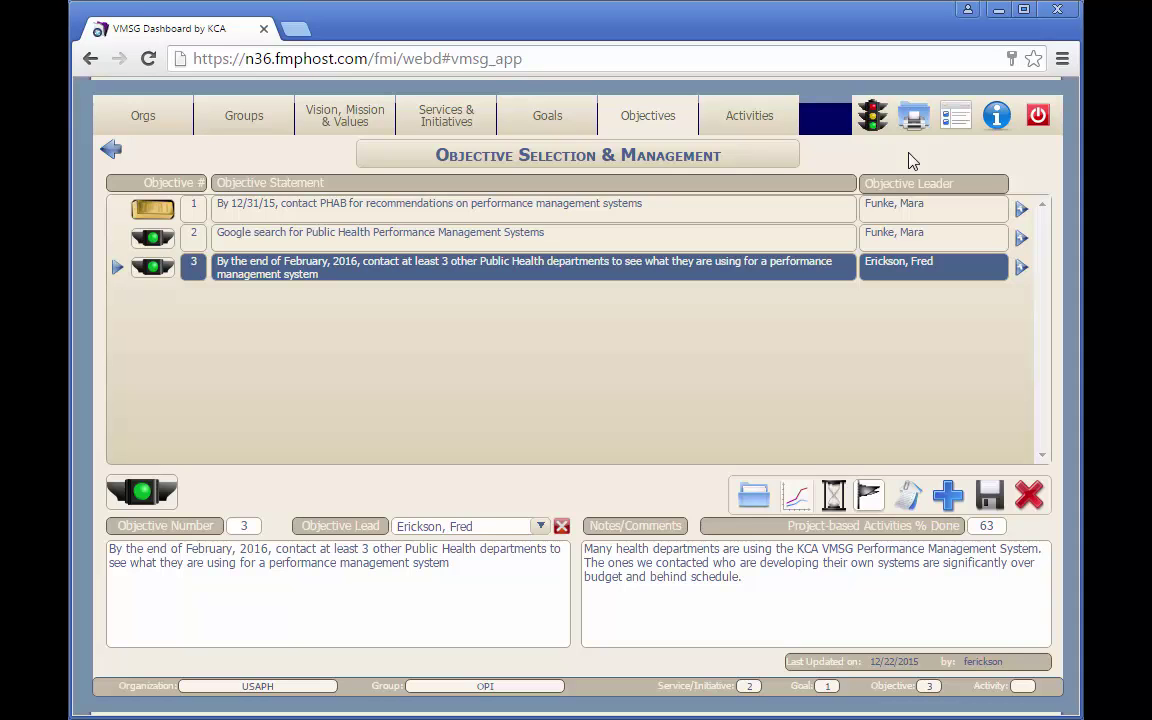
click(914, 117)
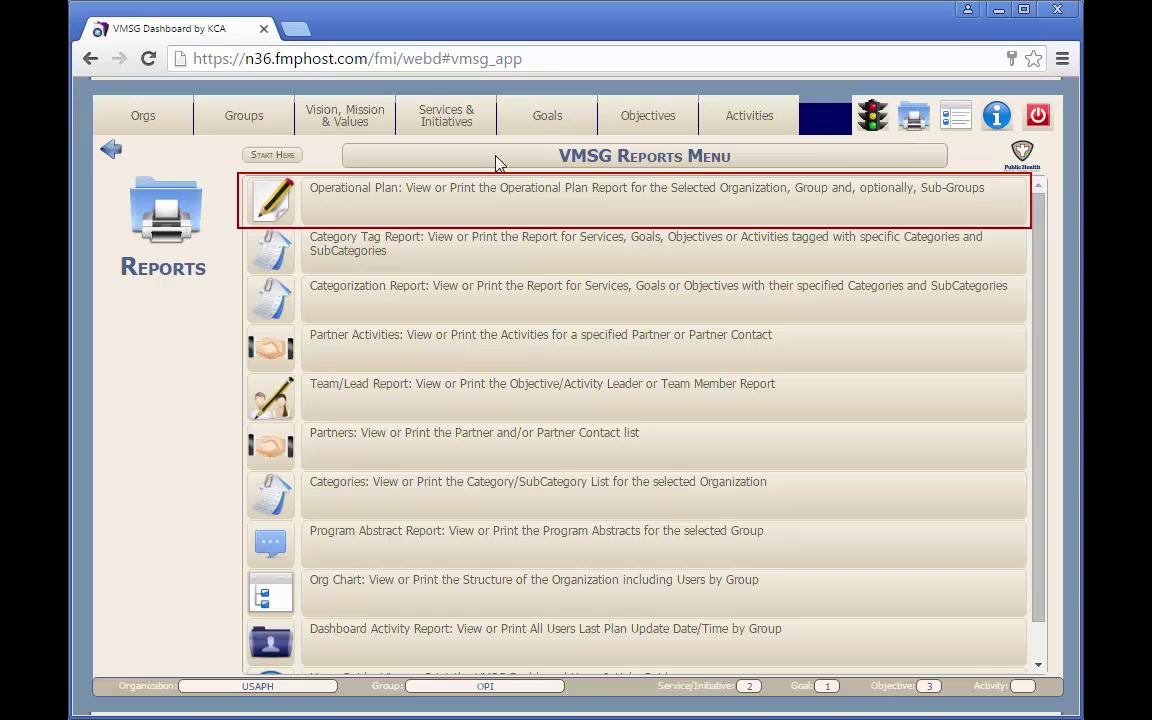
click(441, 124)
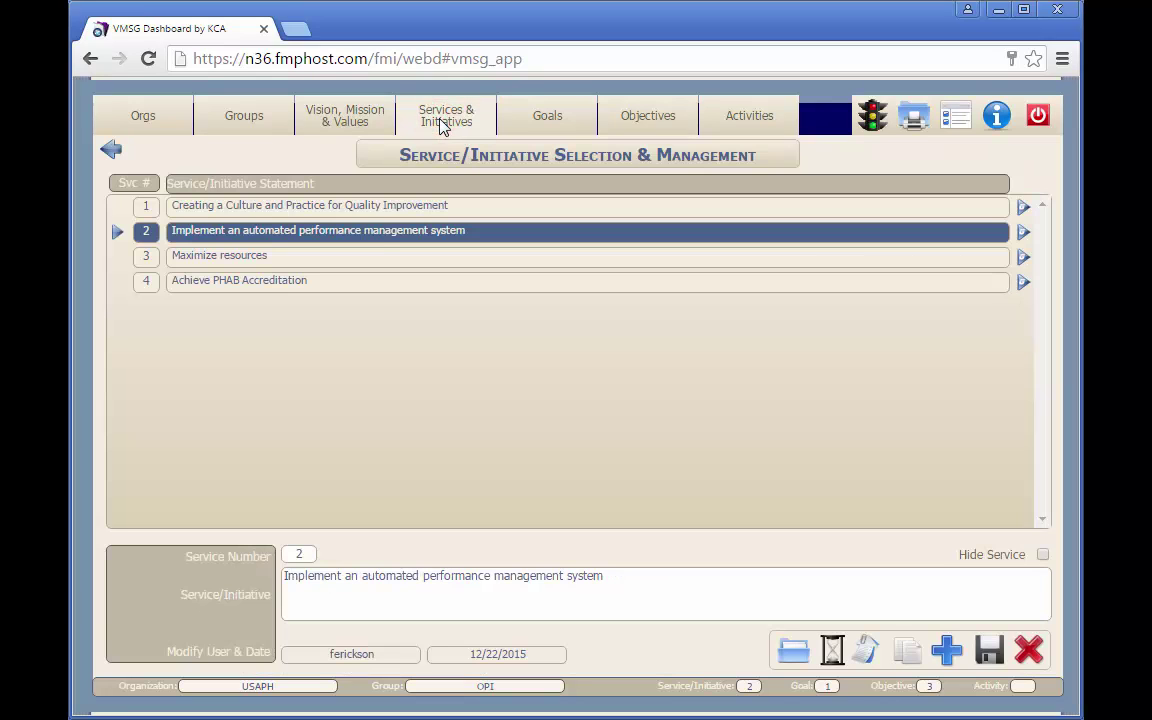
click(374, 235)
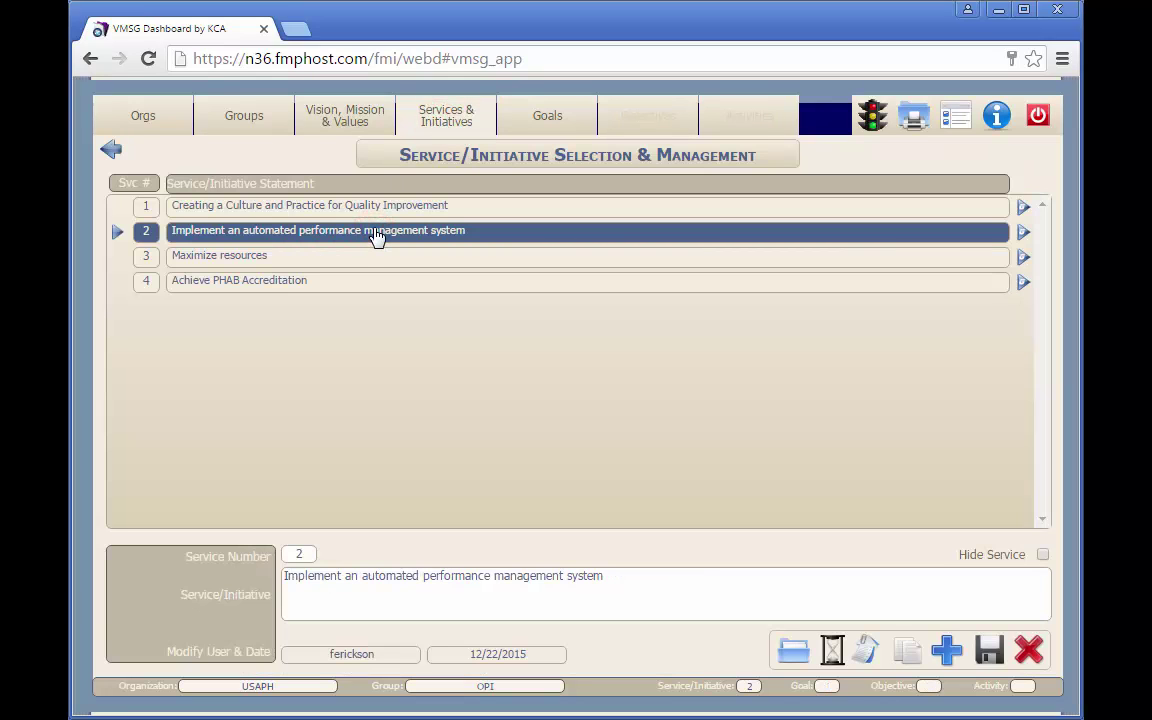
click(918, 119)
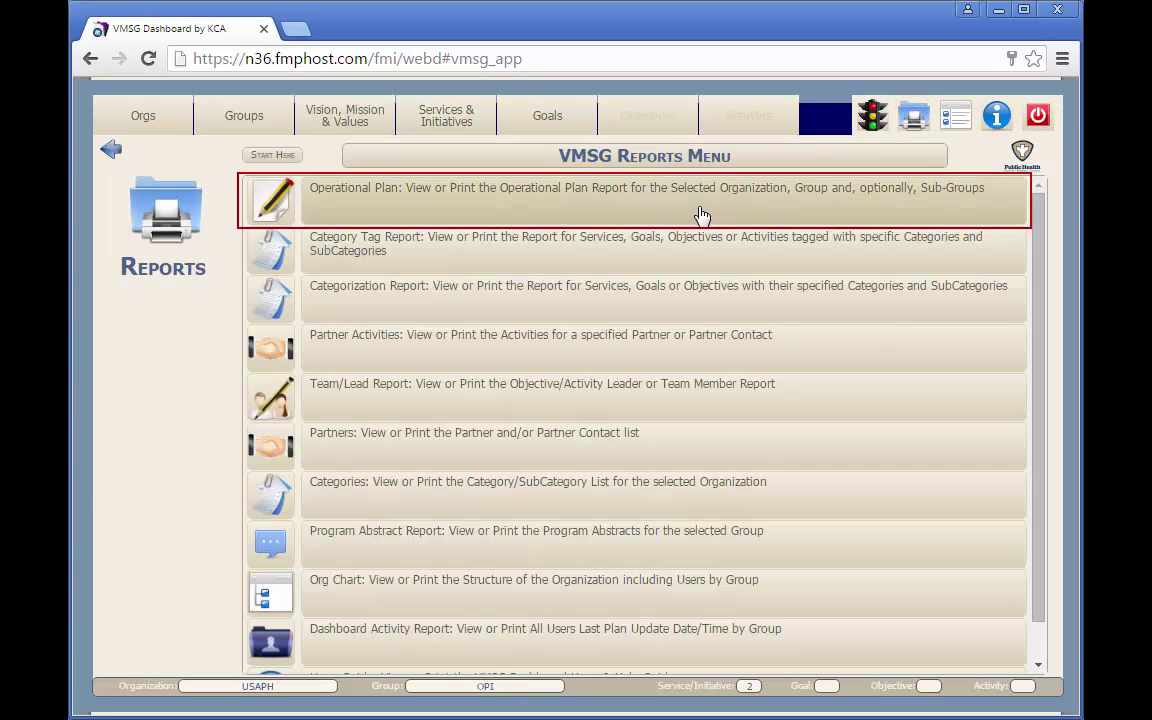
click(700, 215)
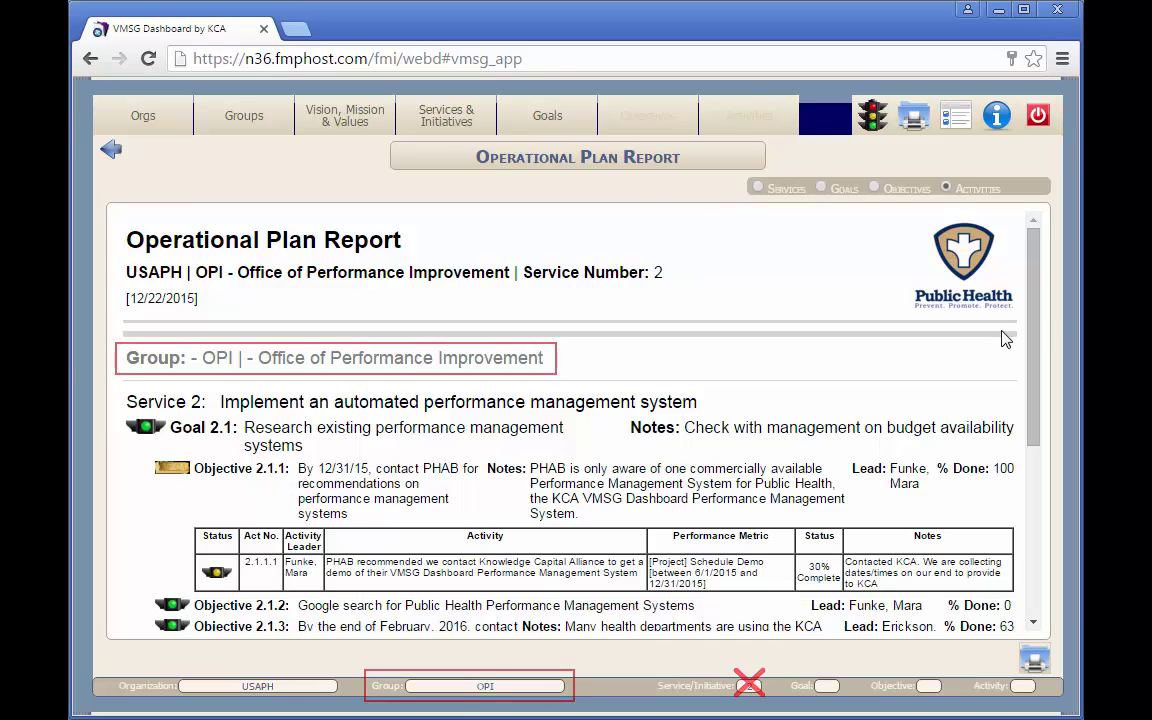
Read through the operational plan report and limit its level of detail to Objectives.
drag(1033, 295, 1017, 404)
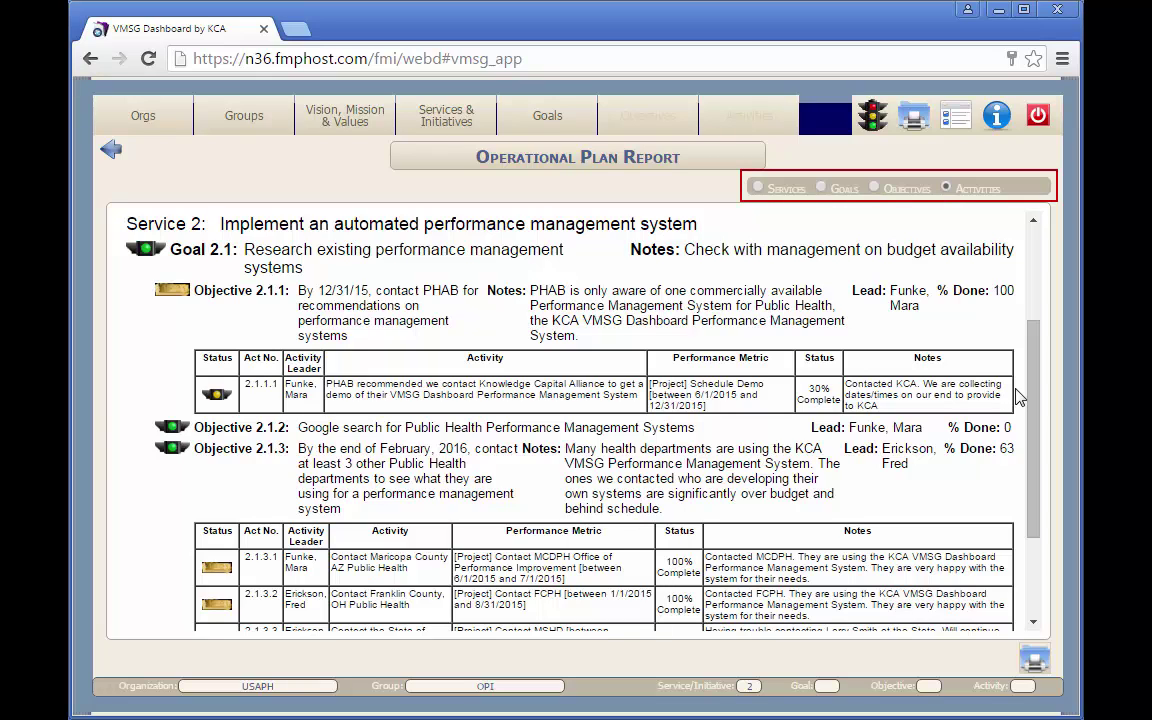
click(874, 189)
drag(1032, 280, 1035, 338)
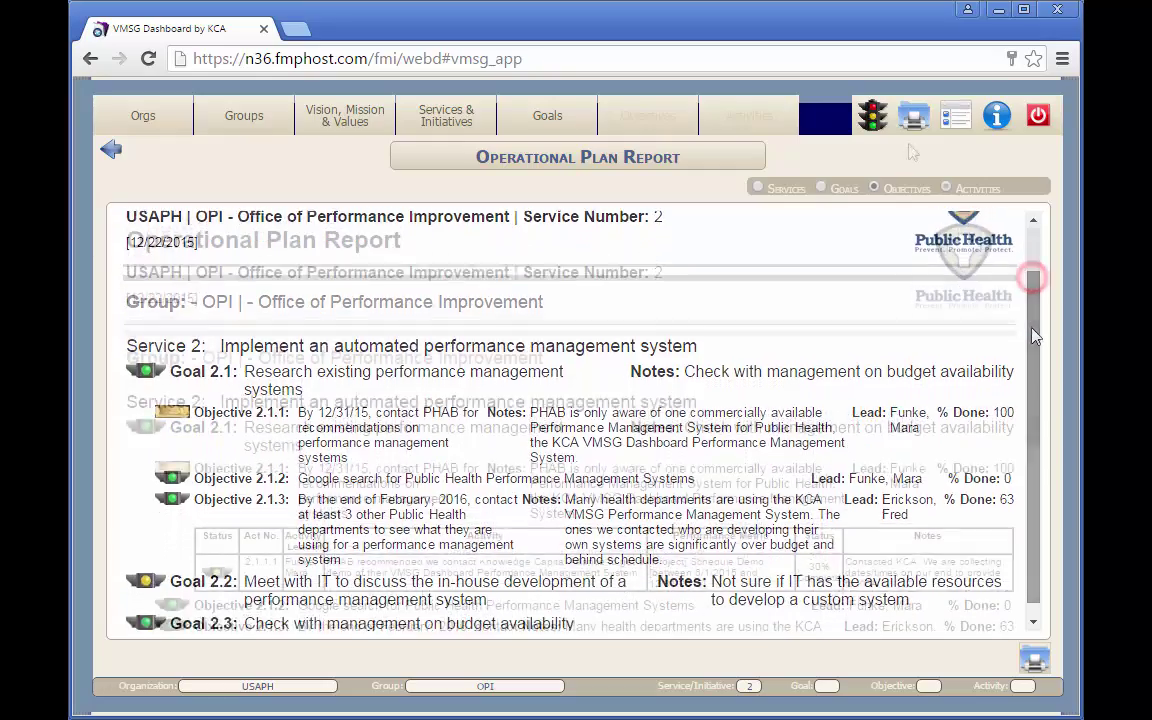
Generate and read the Category Tag Report for objectives tagged Internal Service under Service Type and Standard 9.1 under Domain 9.
click(916, 127)
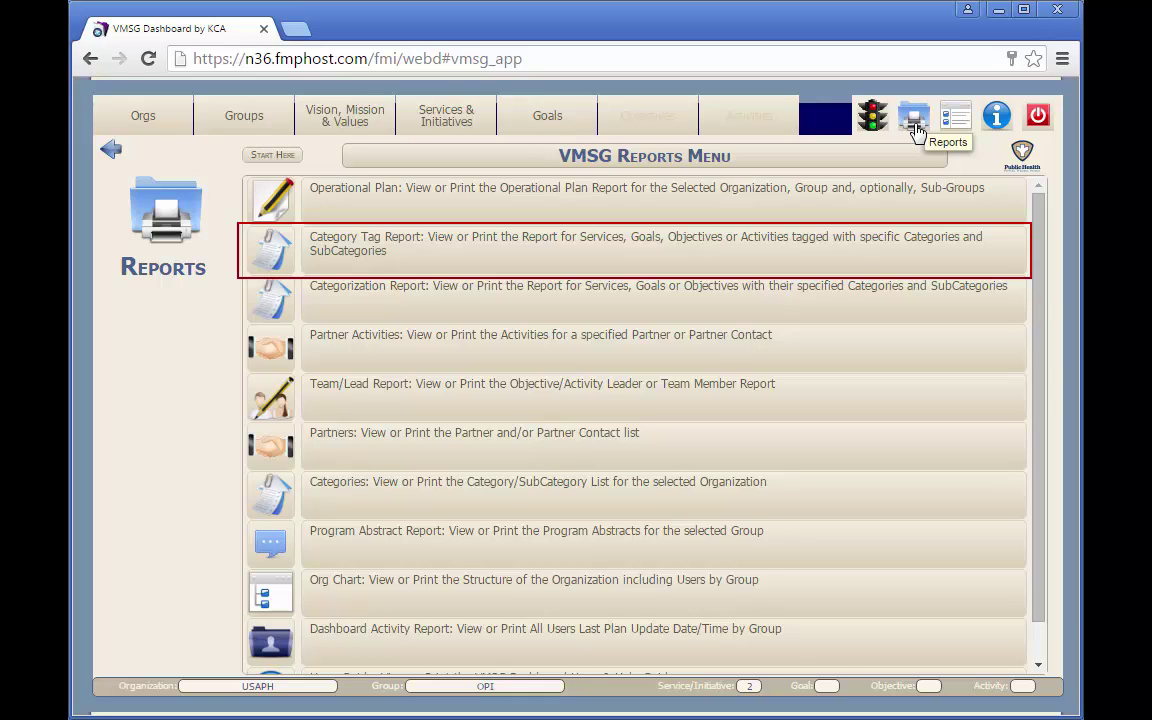
click(734, 268)
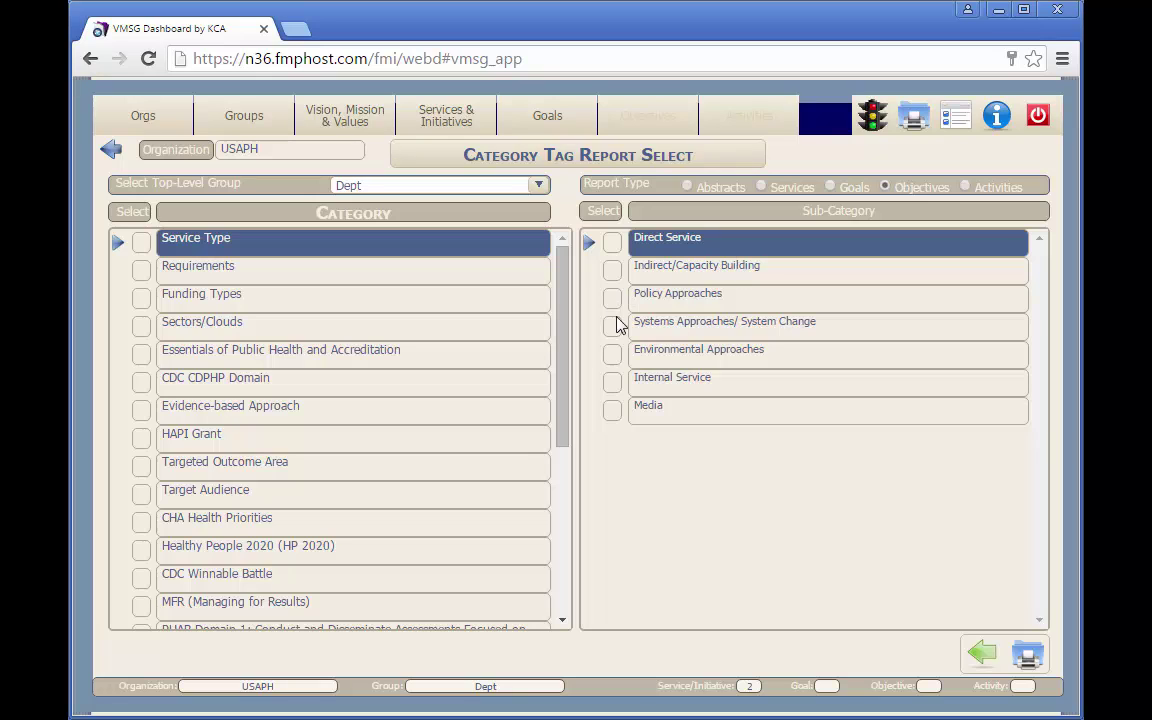
click(612, 384)
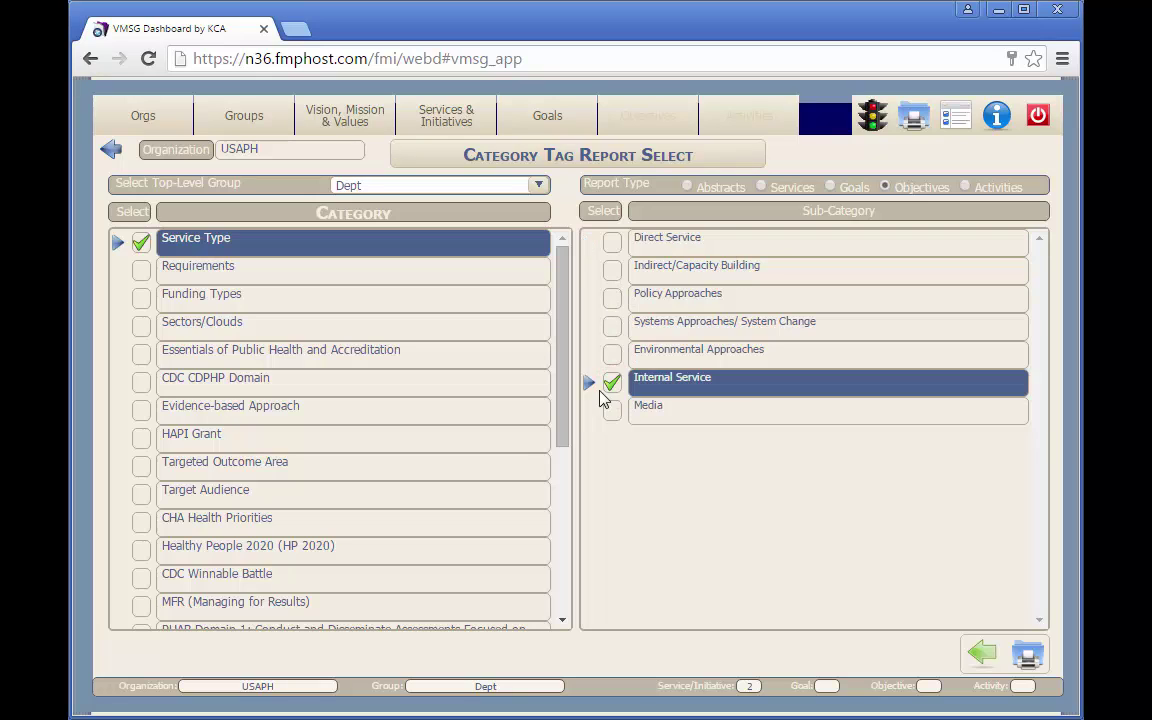
mouse_move(559, 362)
mouse_down()
mouse_move(560, 515)
mouse_move(545, 581)
mouse_up()
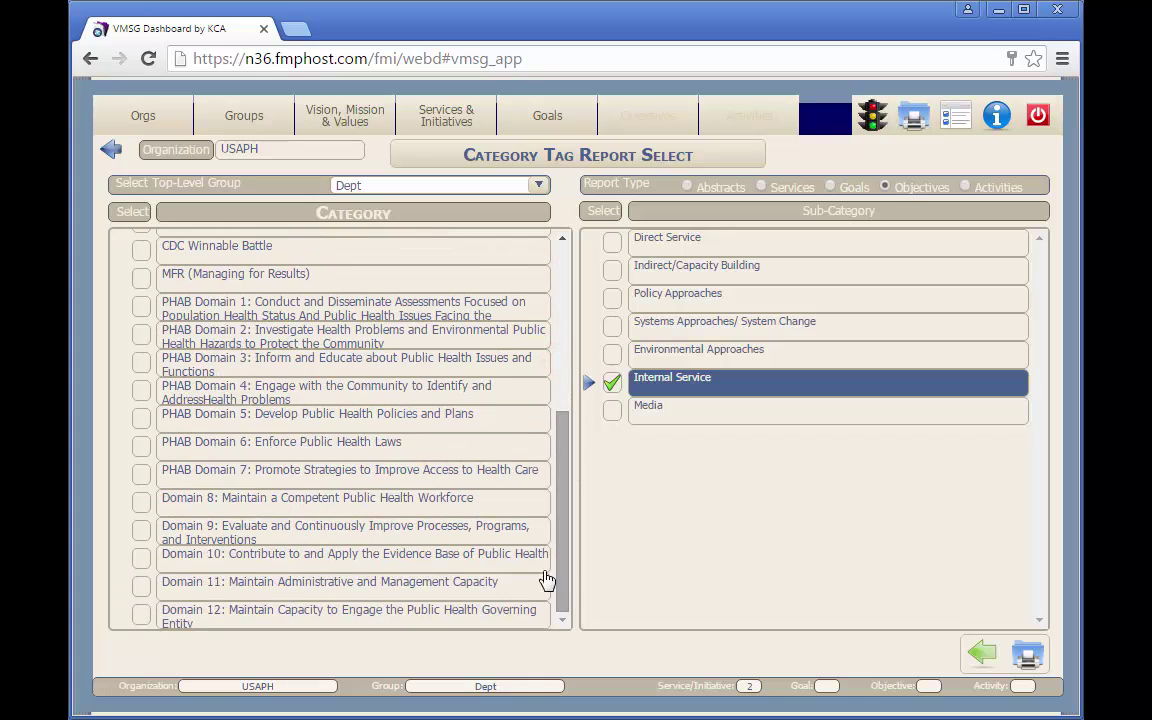
click(384, 541)
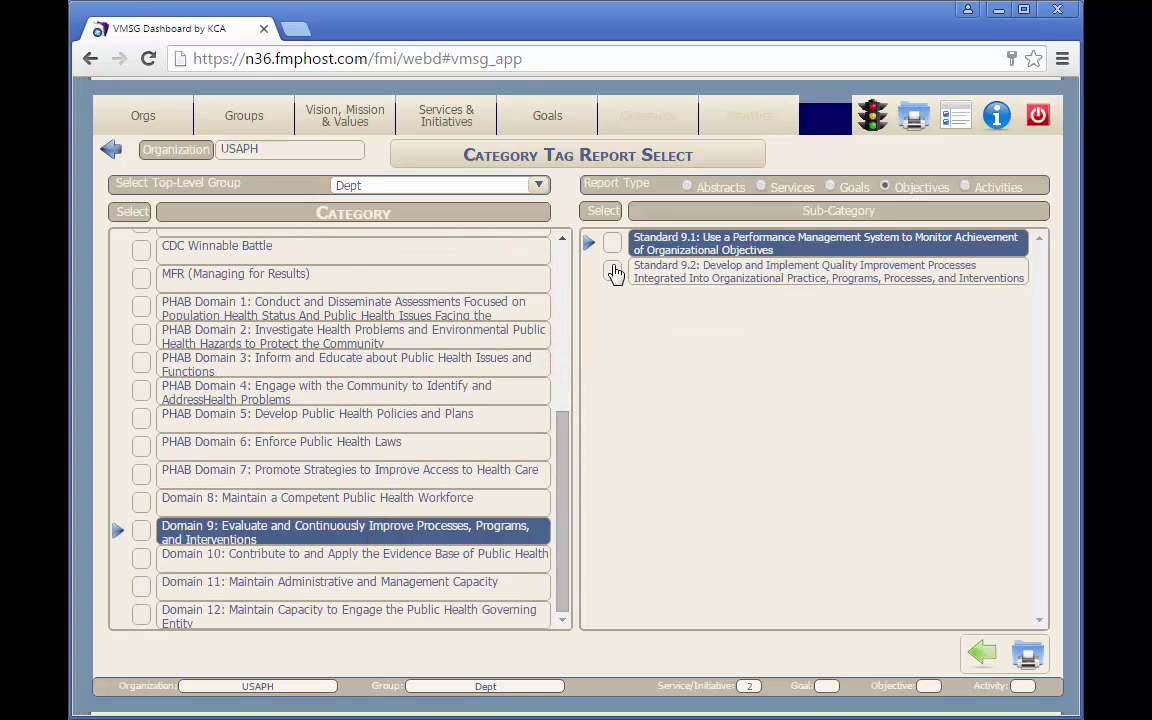
click(611, 242)
click(1026, 656)
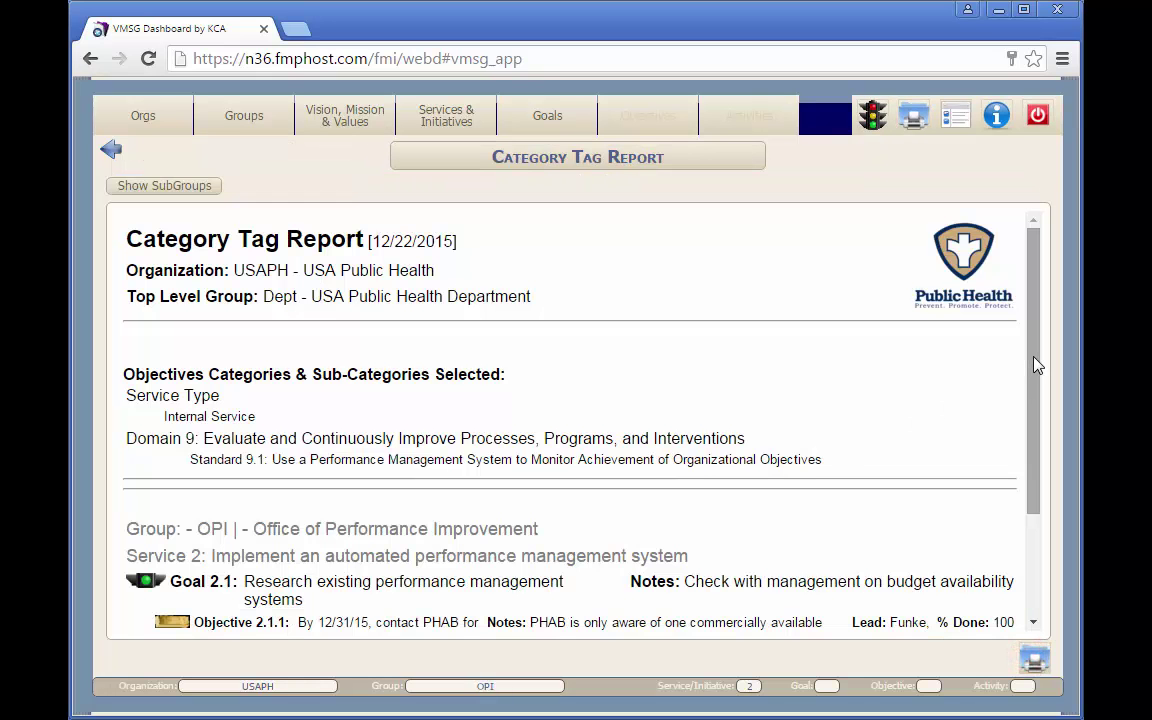
drag(1031, 358, 1040, 473)
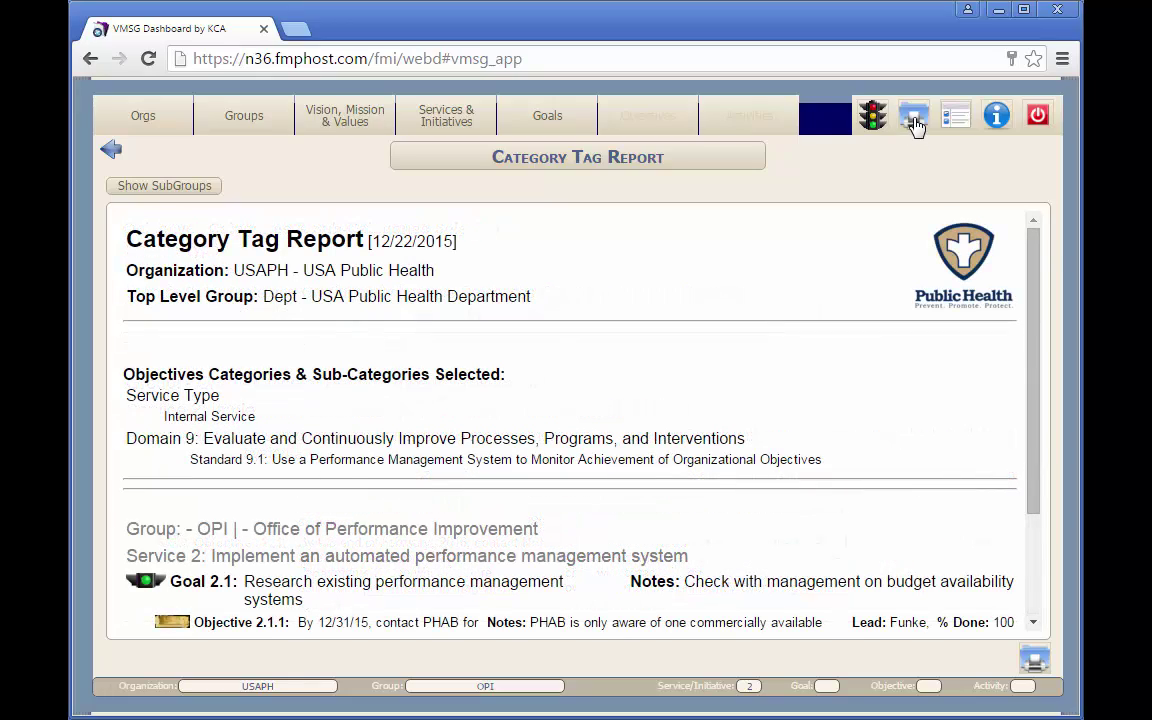
Generate and read the Team/Lead Activities Report for the staff member who leads objective 3.
click(913, 117)
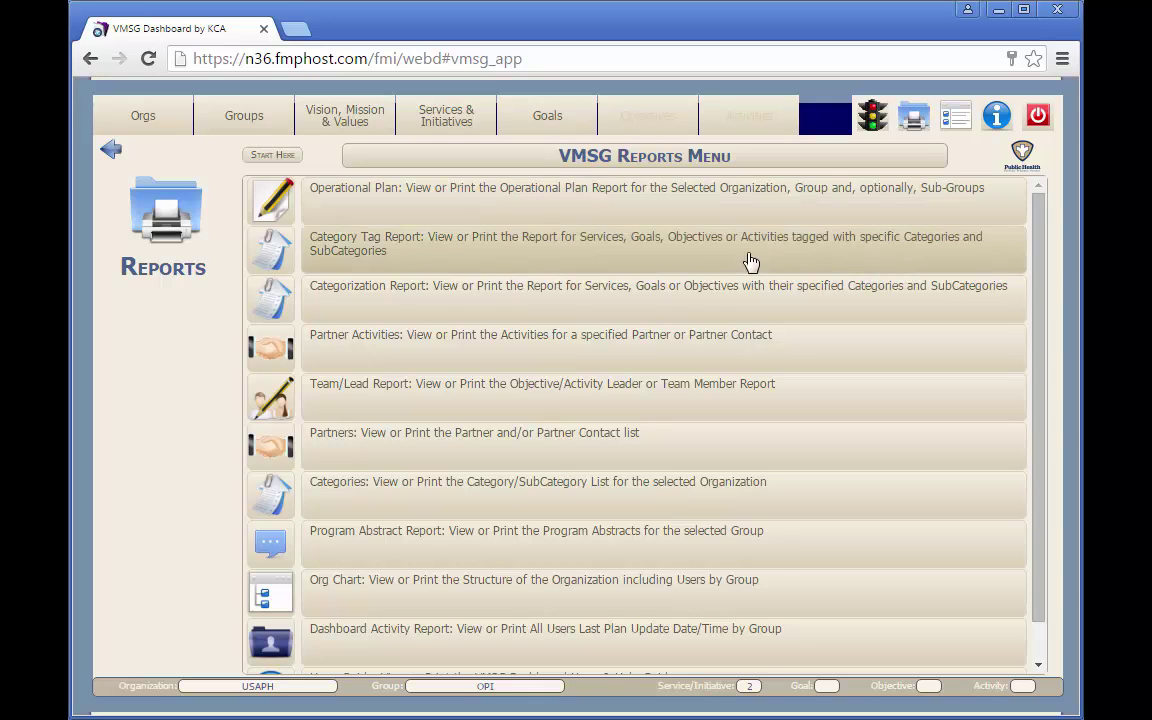
click(593, 398)
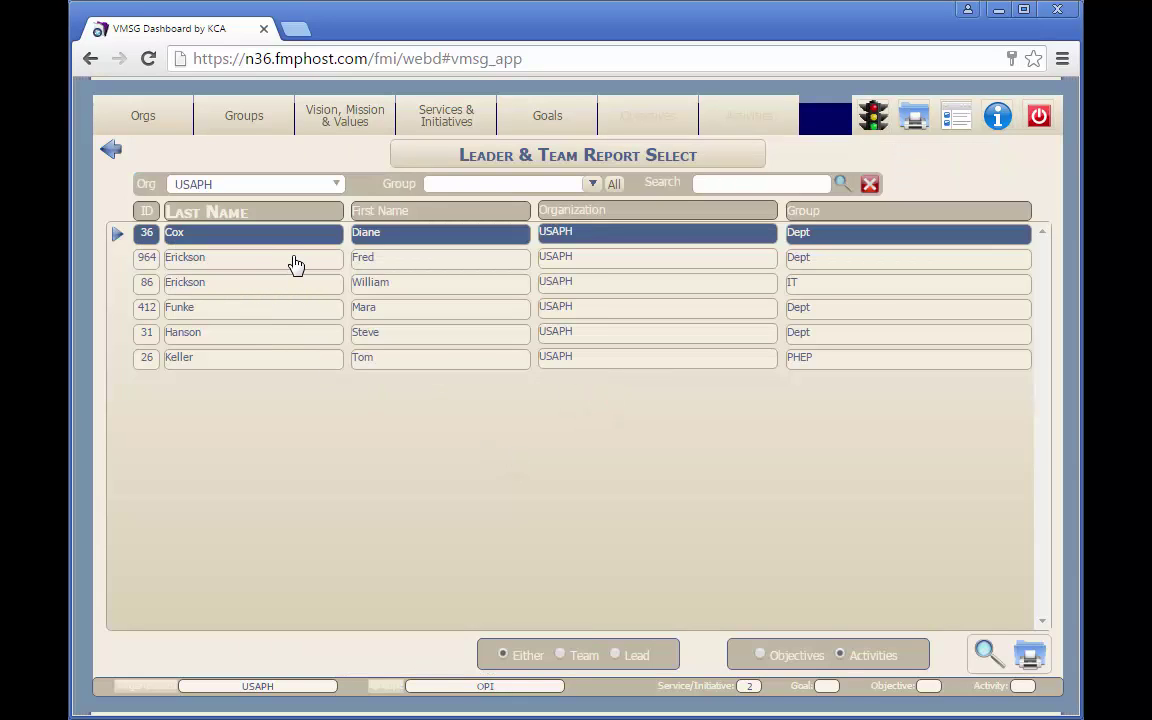
click(294, 259)
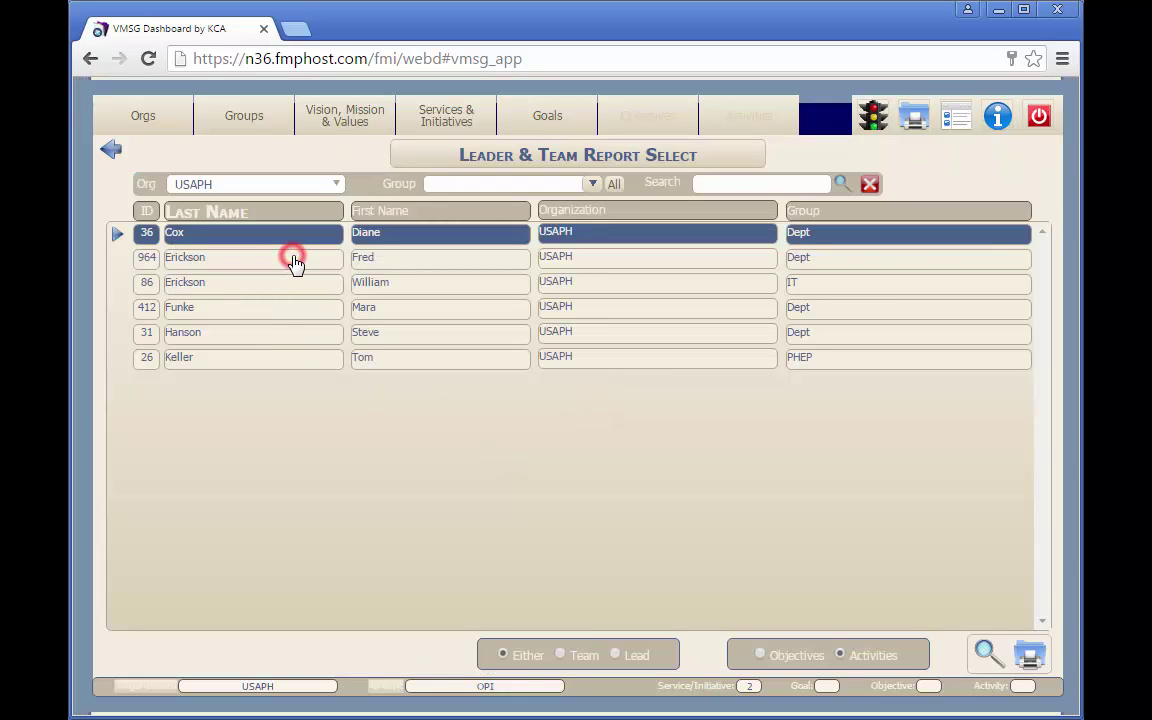
click(1031, 657)
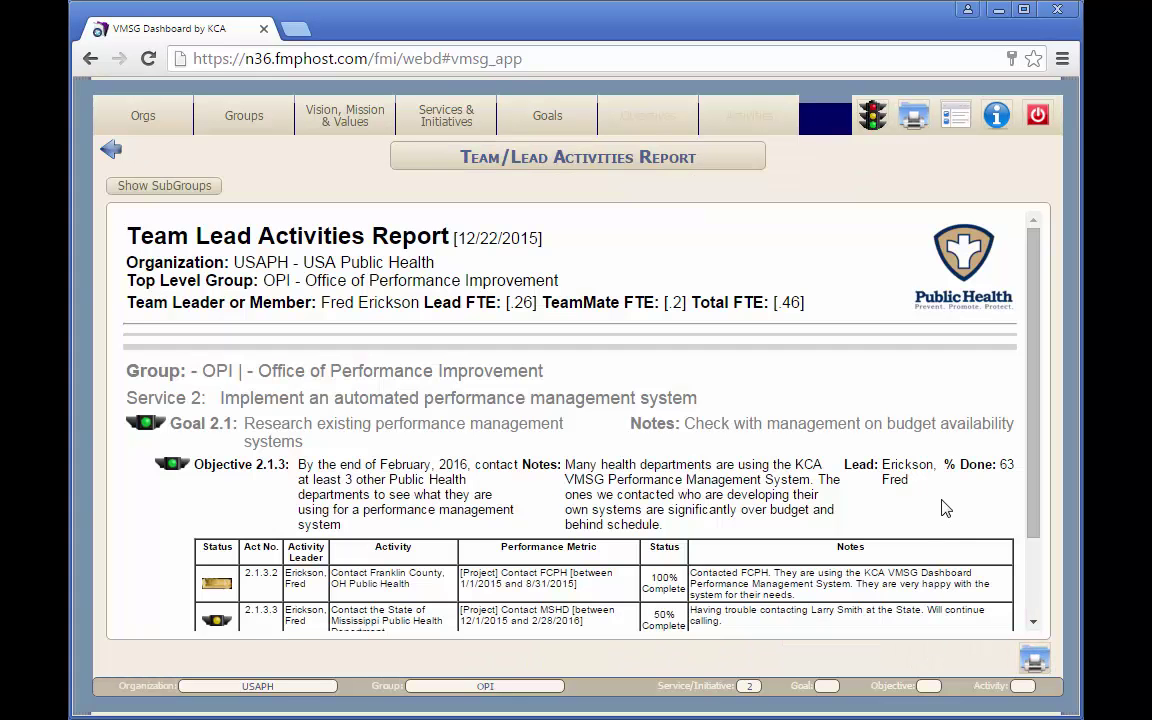
drag(1033, 408, 1041, 476)
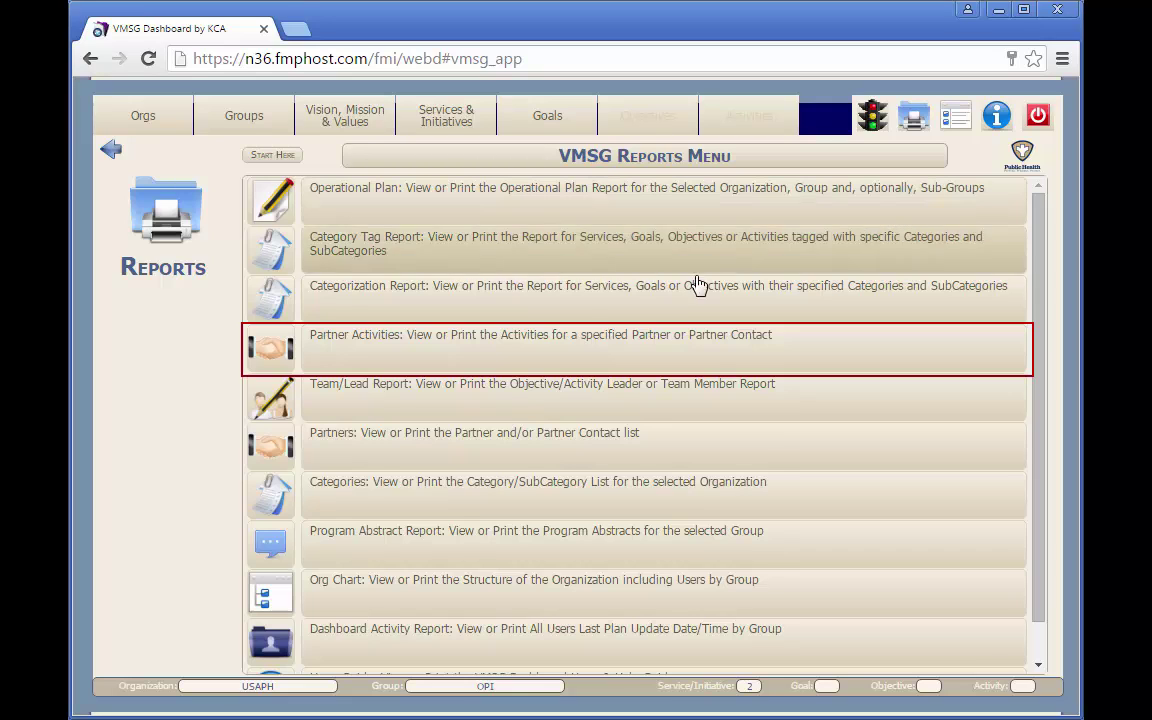
Generate and read the Partner Activities Report for the partner Knowledge Capital Alliance.
click(596, 358)
click(283, 294)
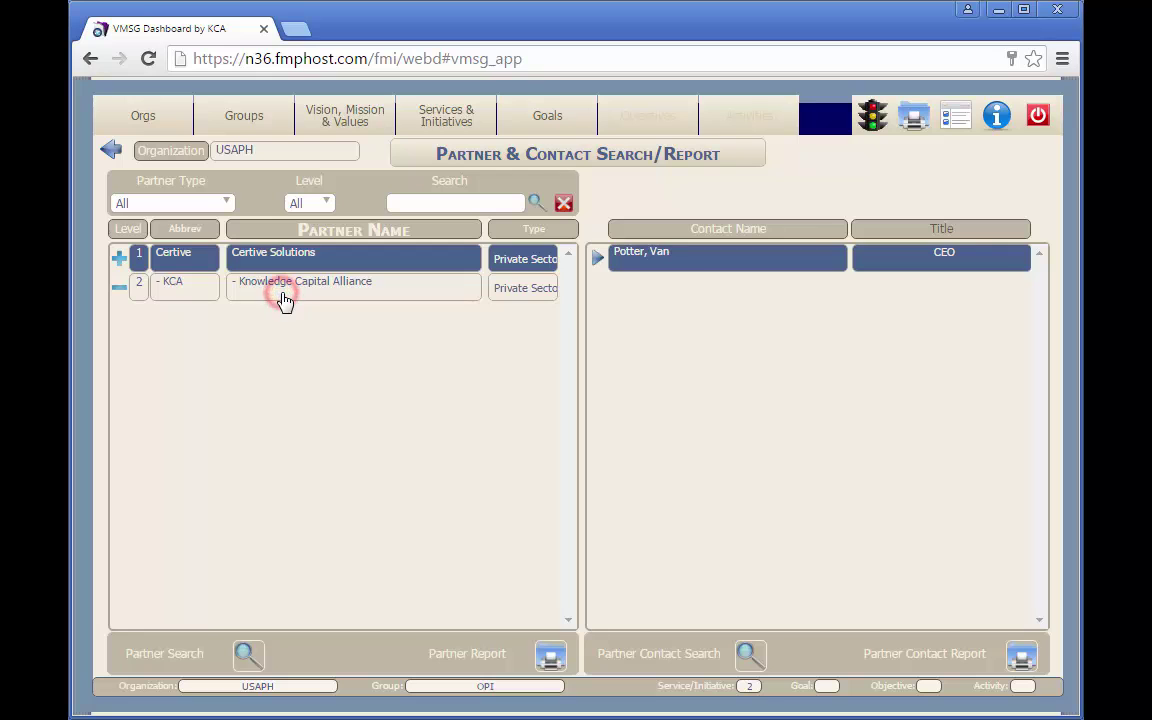
click(550, 656)
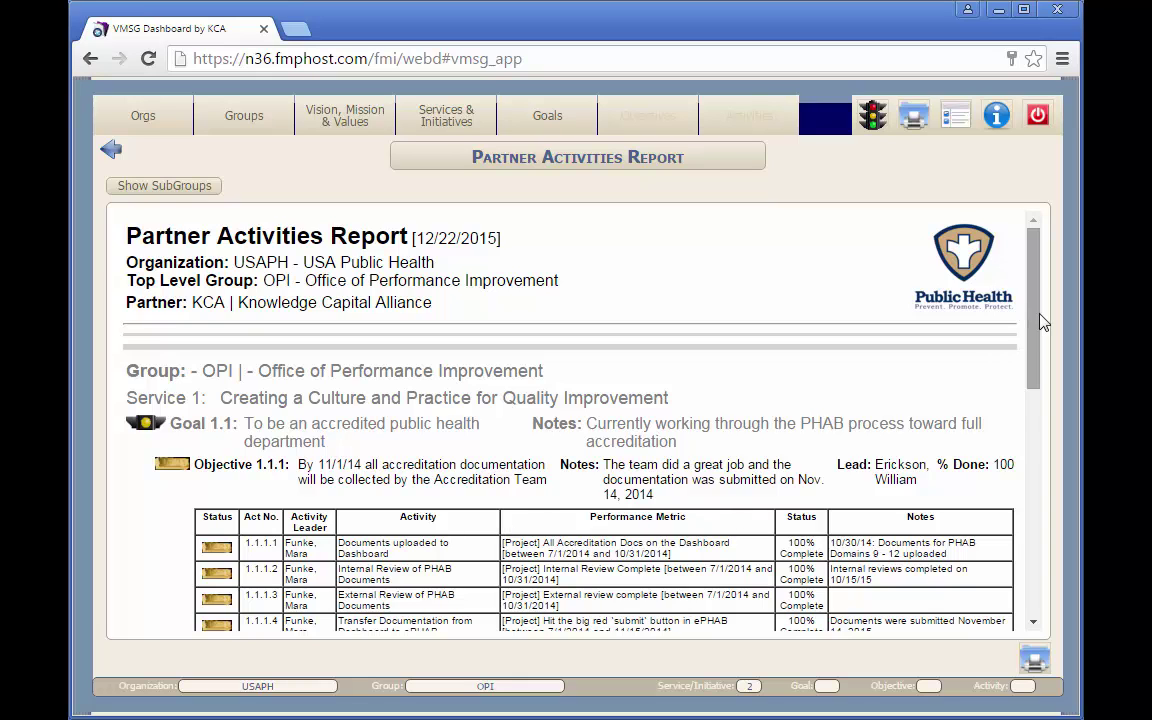
drag(1043, 320, 1030, 565)
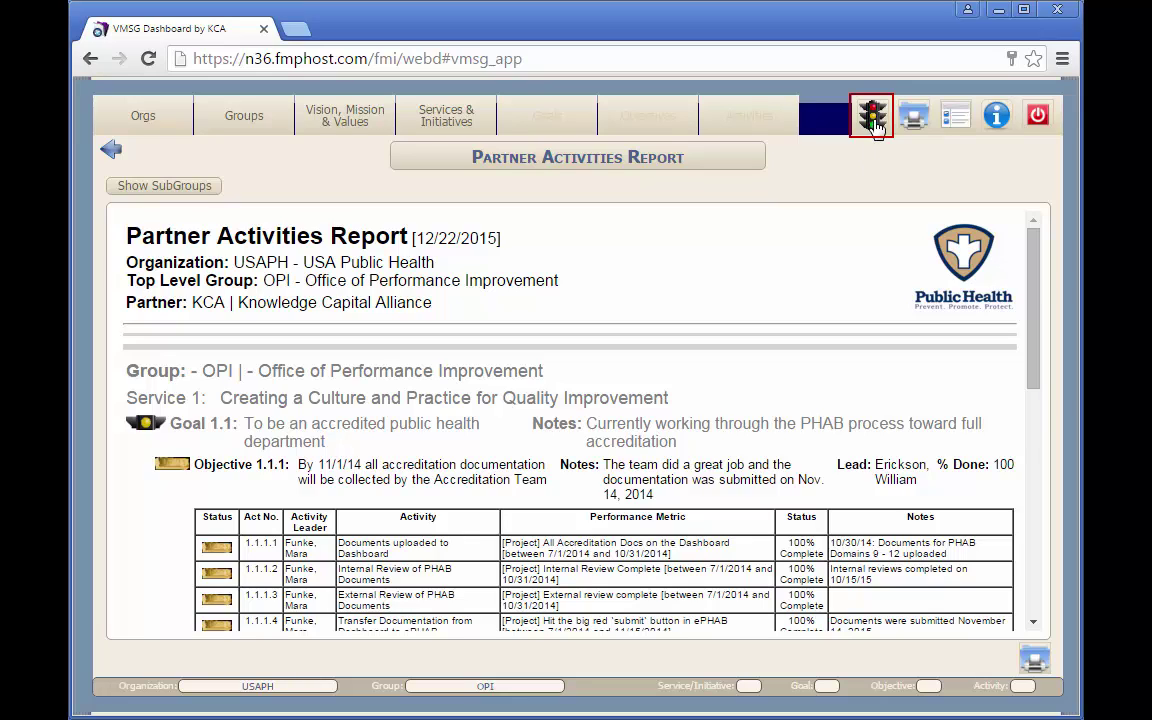
Flag the yellow-status objective "Google search for Public Health Performance Management Systems" from the OPI dashboard's objective summary.
click(874, 121)
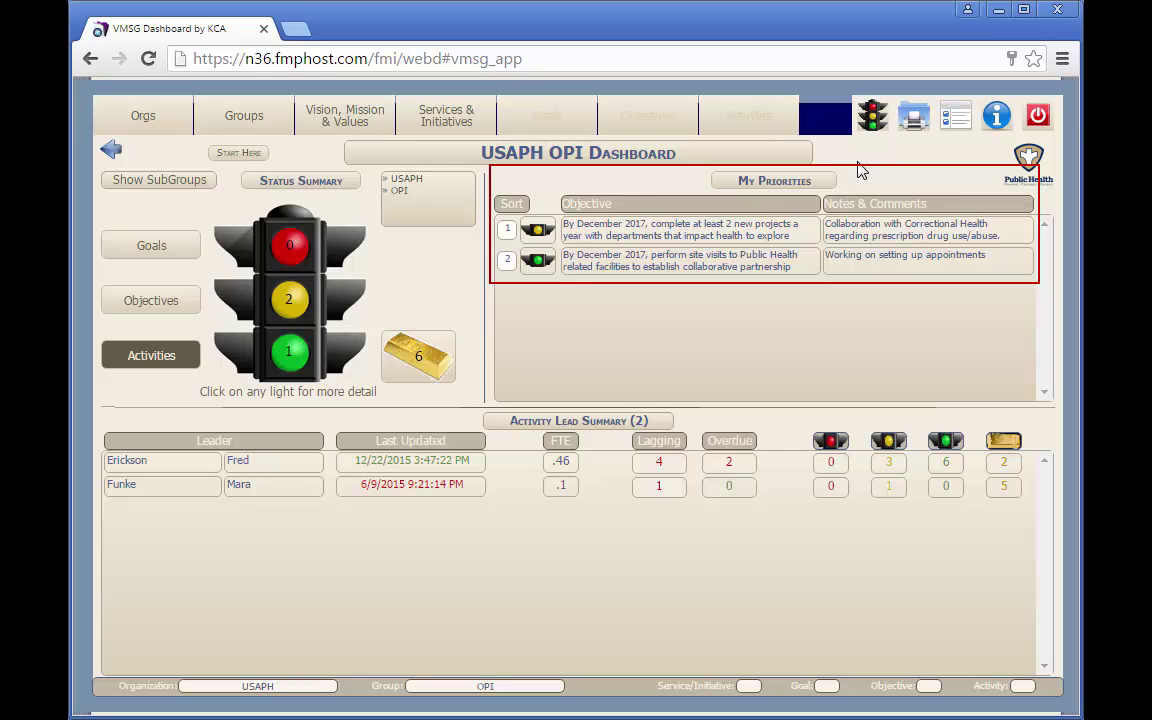
click(133, 304)
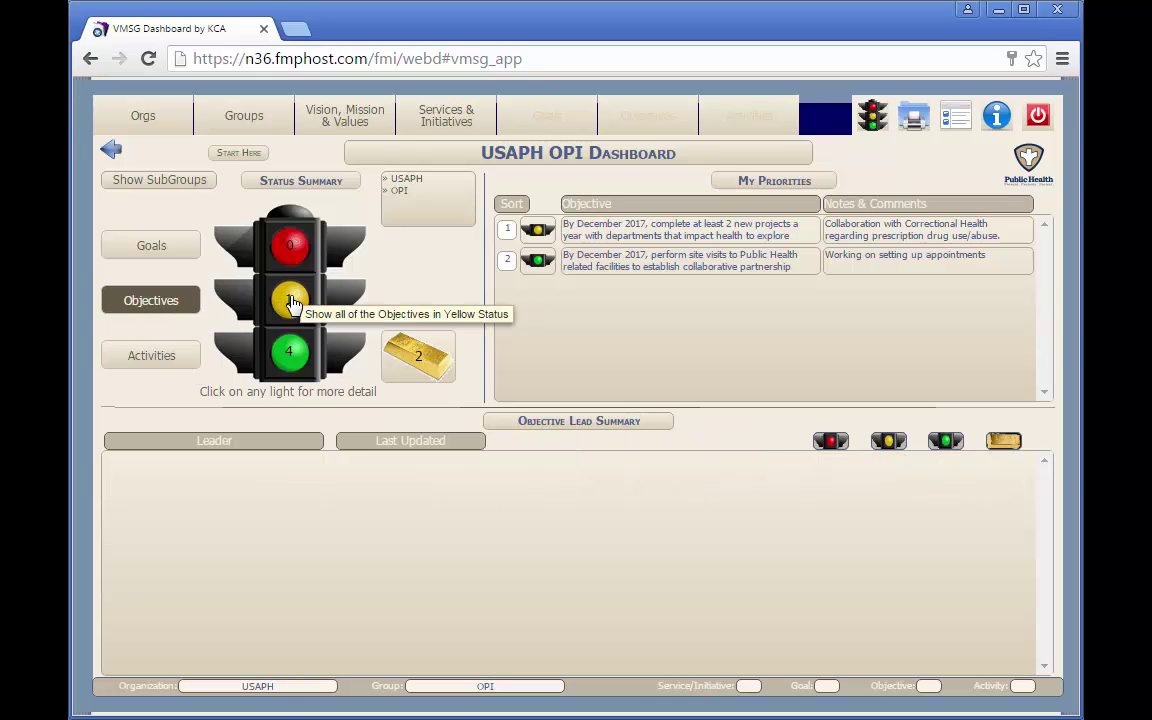
click(291, 302)
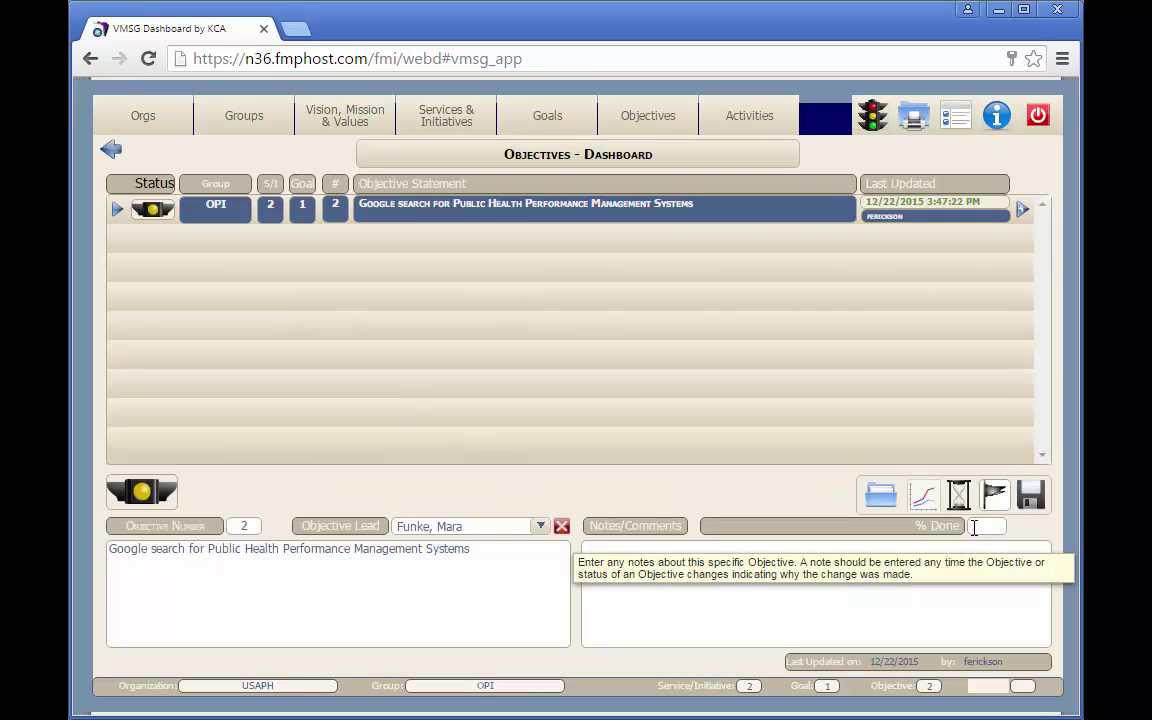
click(998, 495)
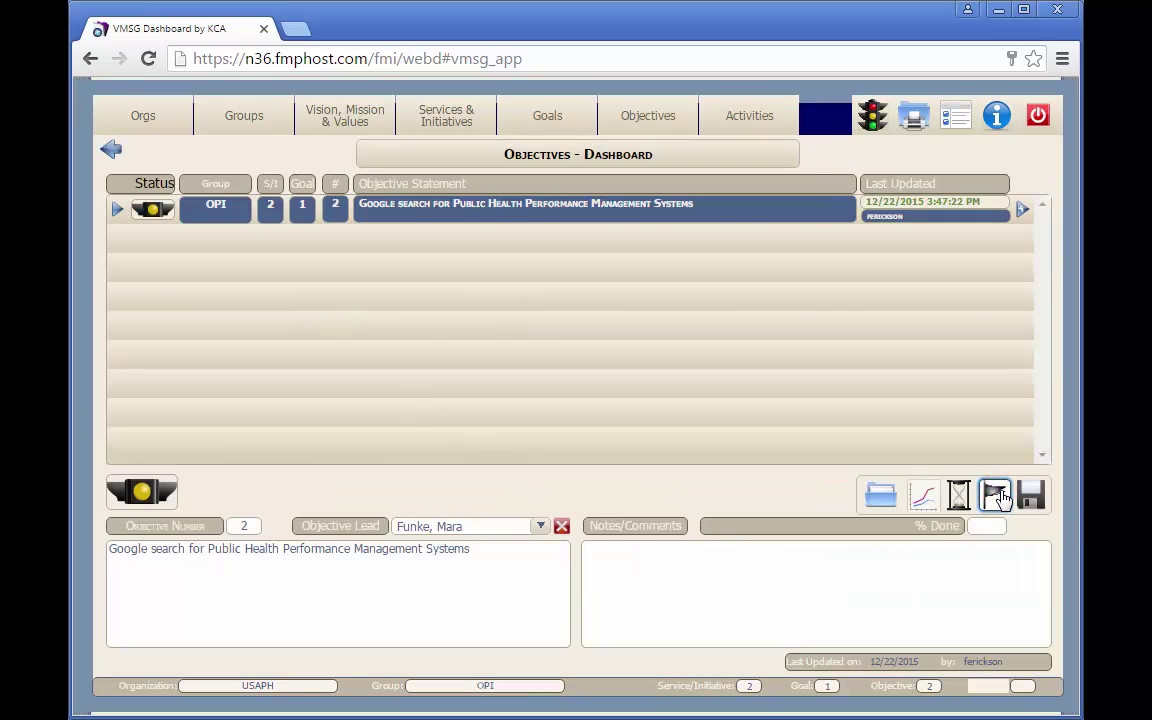
click(111, 150)
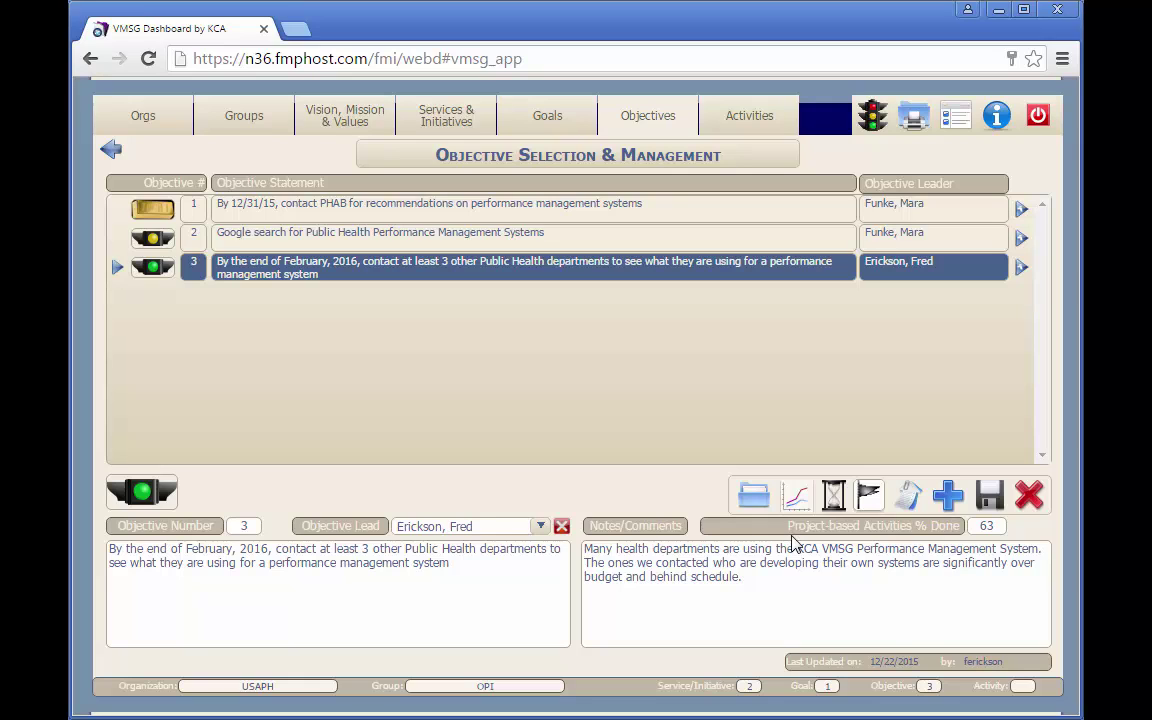
Open the graph for objective 3, about contacting at least three other Public Health departments.
click(797, 494)
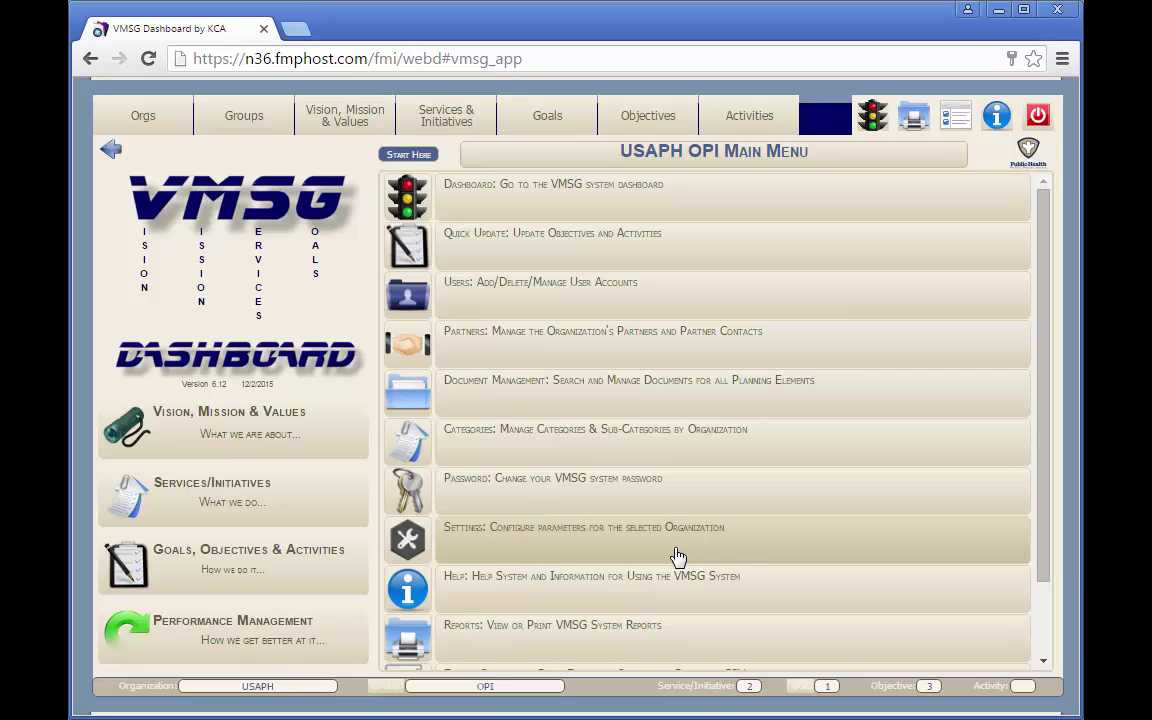
Turn on e-mail notifications in the organization's settings and schedule them for Week 1.
click(674, 550)
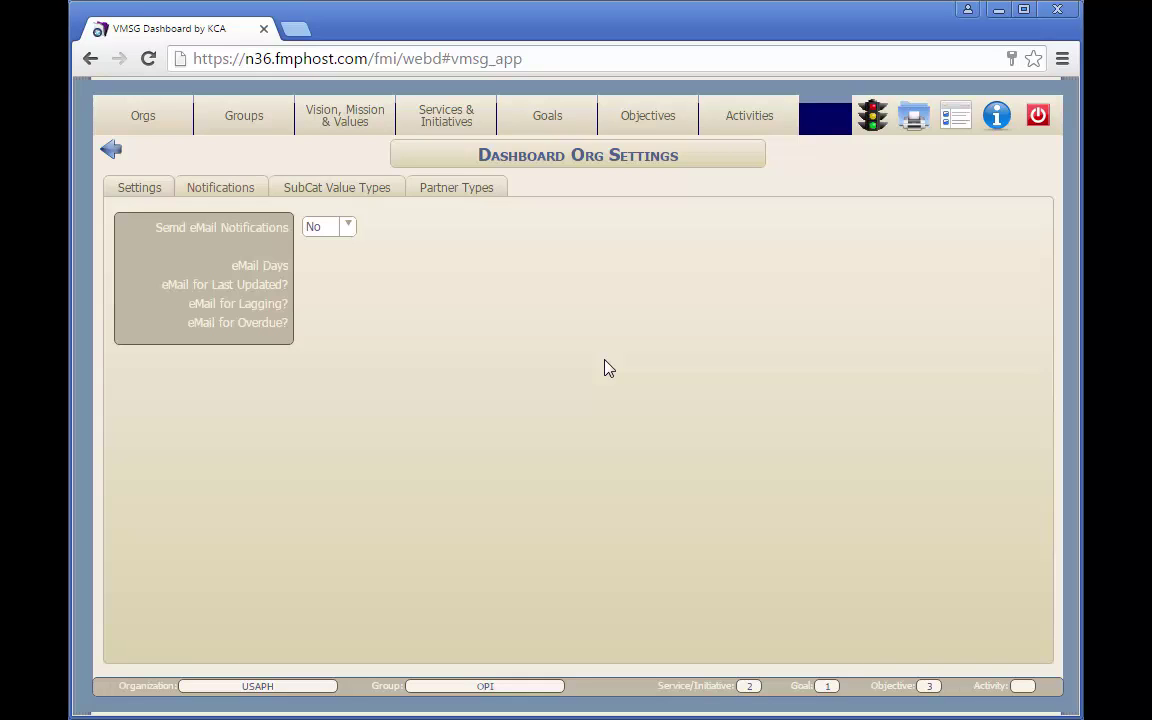
click(347, 227)
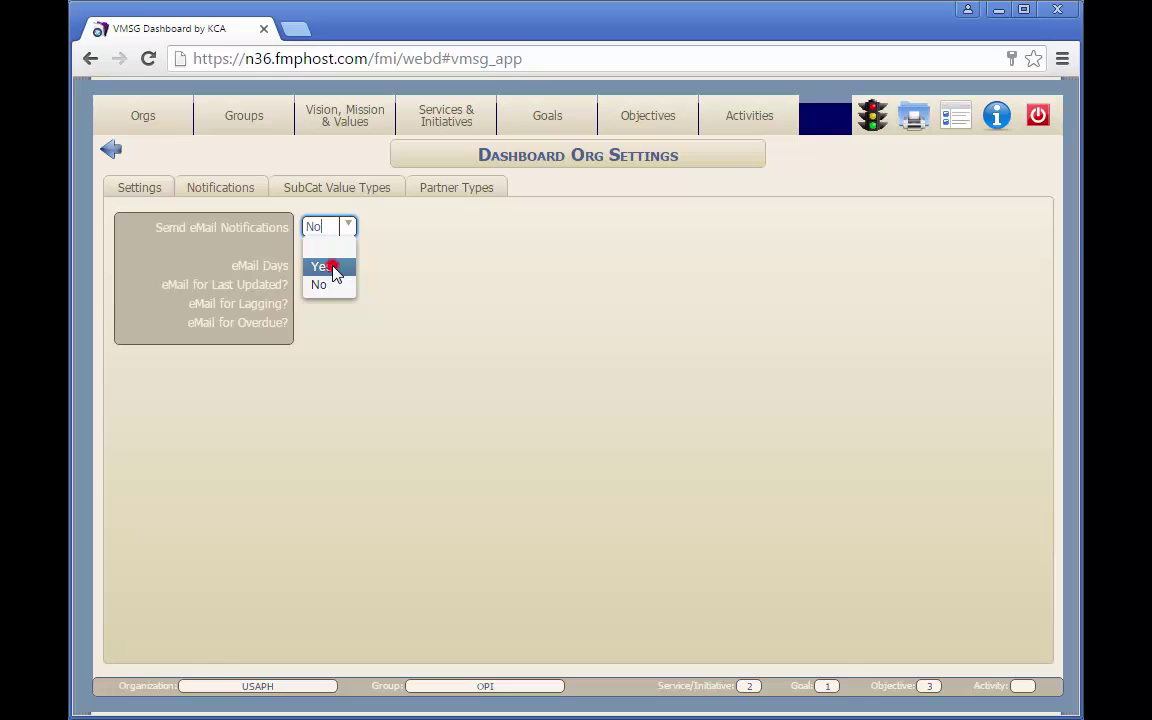
click(333, 268)
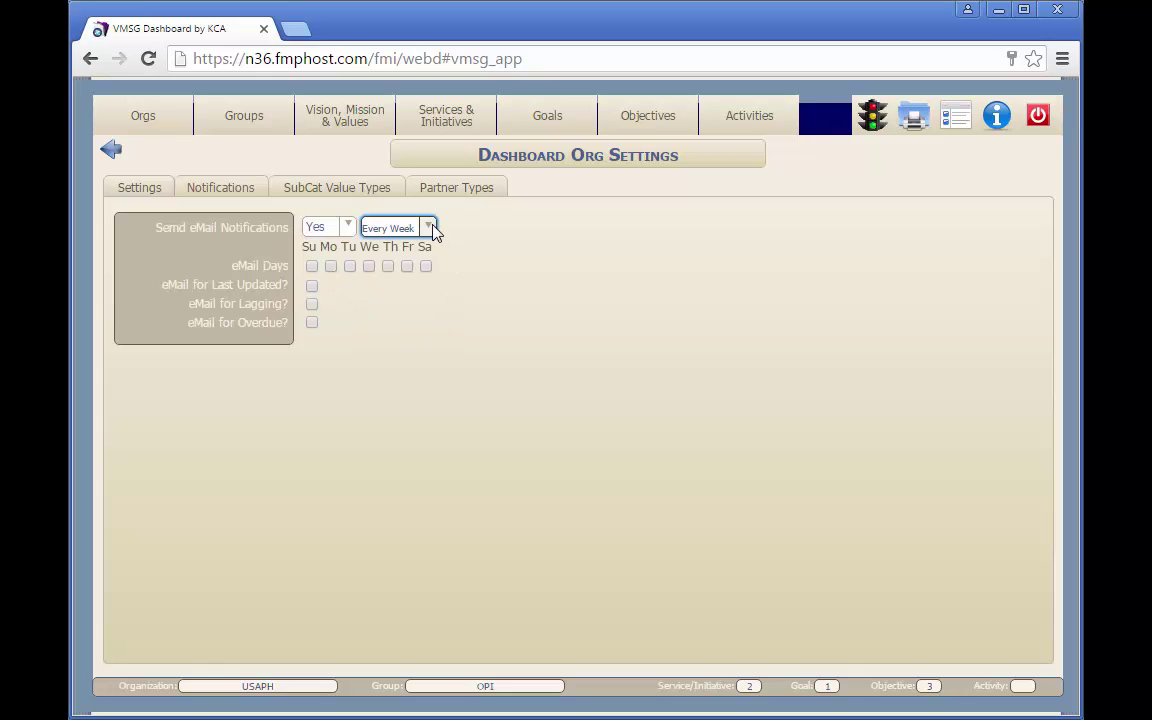
click(428, 227)
click(404, 266)
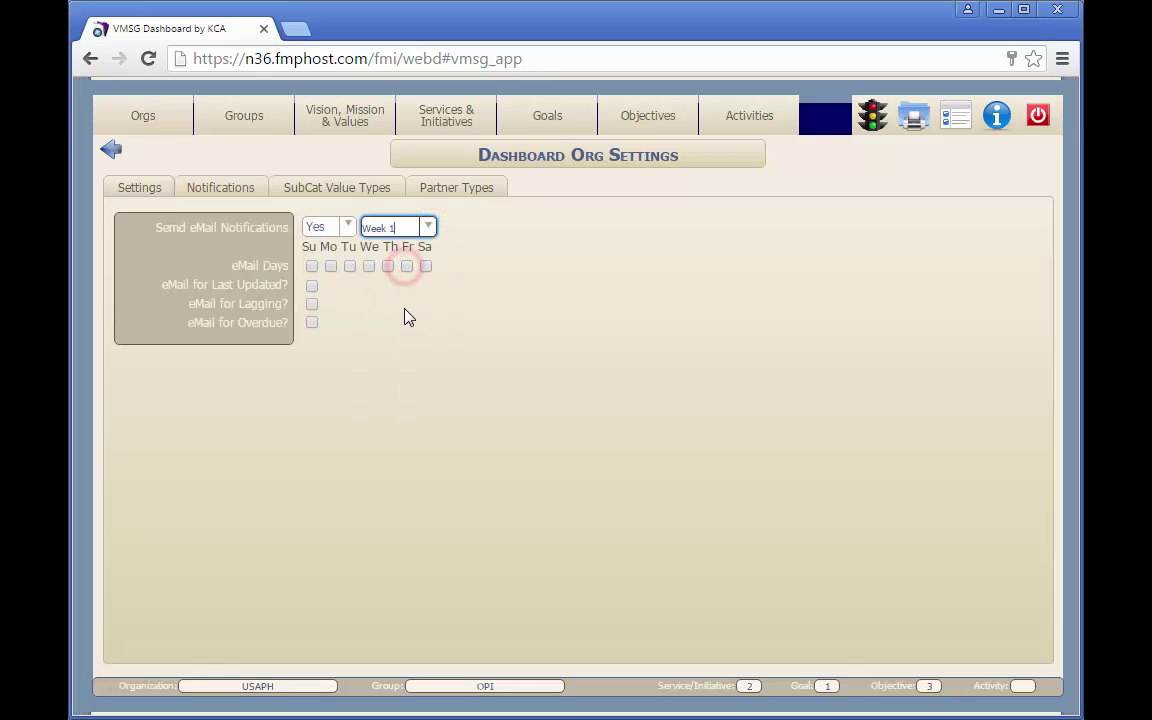
Set Wednesday as the notification e-mail day and enable e-mails for last updated, lagging and overdue items.
click(369, 266)
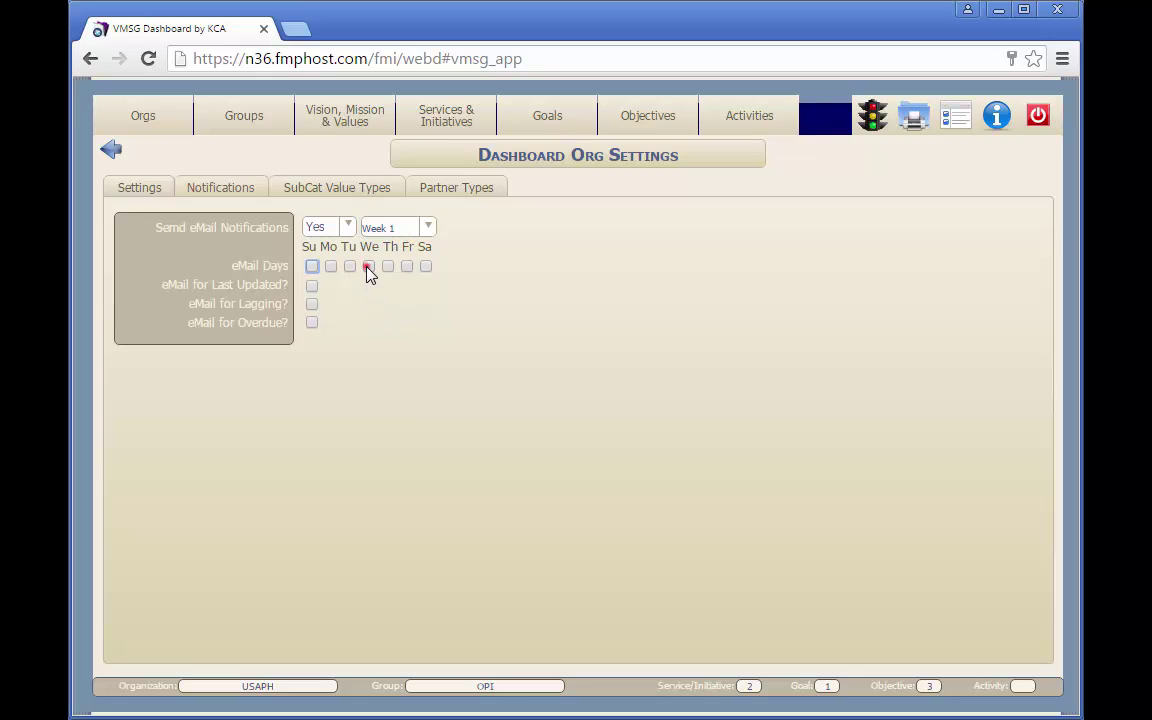
click(312, 288)
click(312, 304)
click(312, 324)
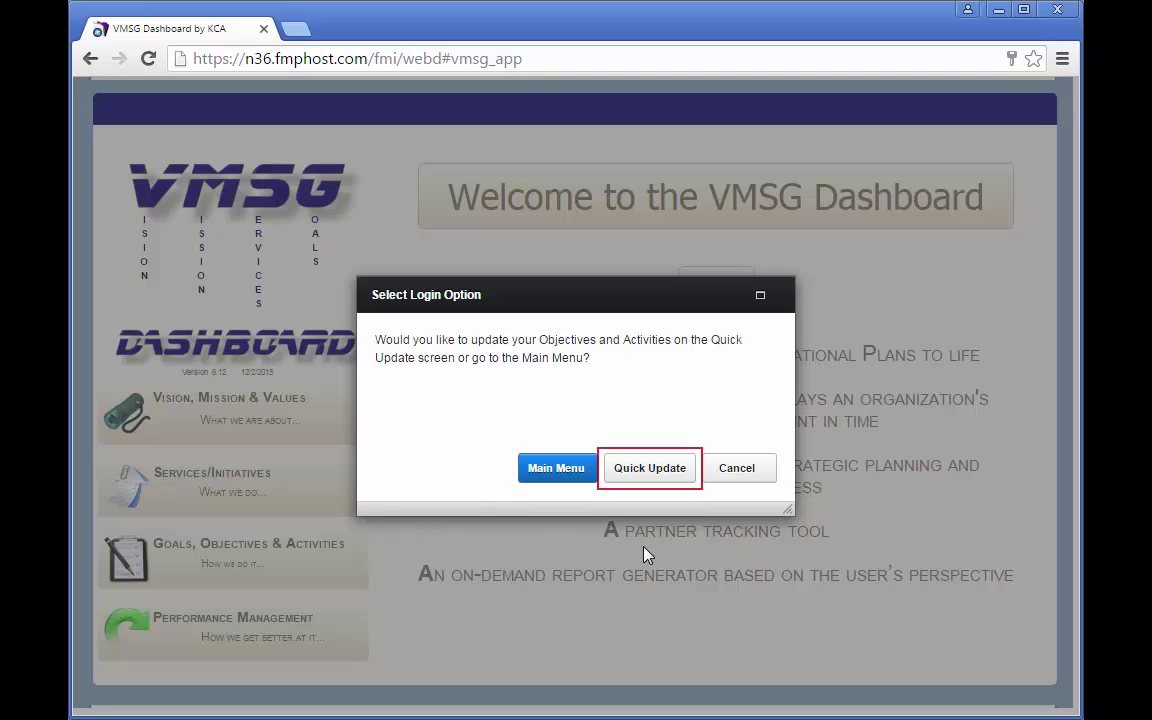
In Quick Update, save past the first activity and set the status of "Create a plan to fill the gaps in the public health system" to green.
click(658, 469)
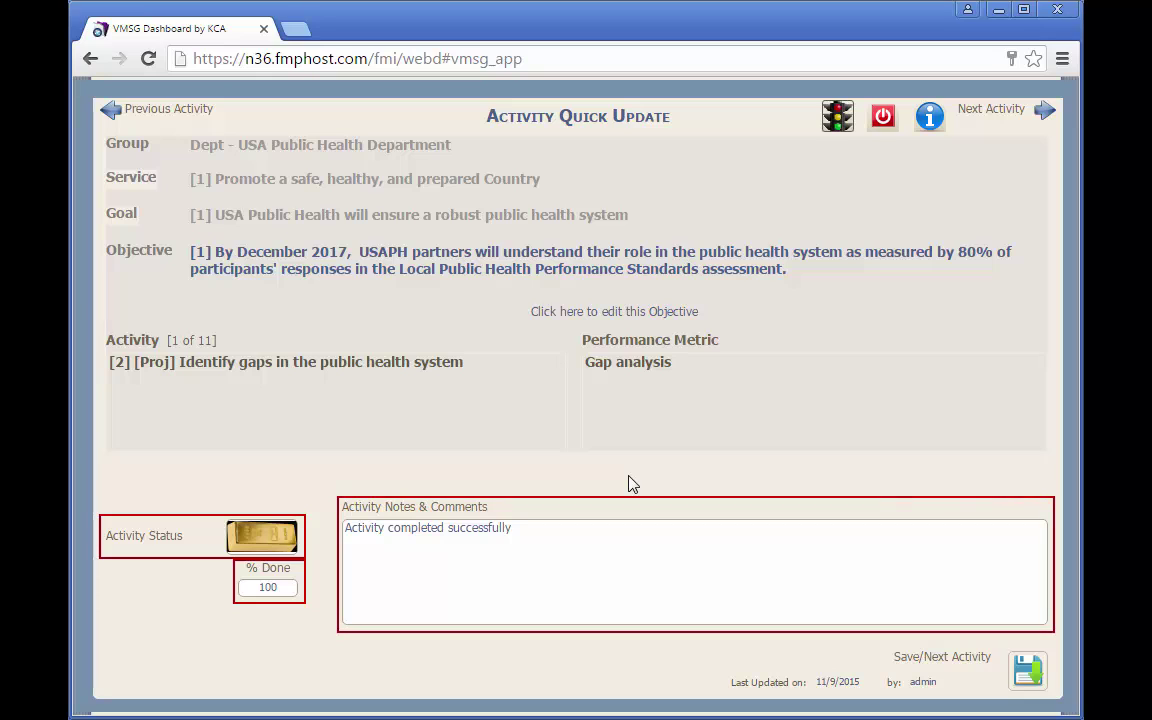
click(1026, 672)
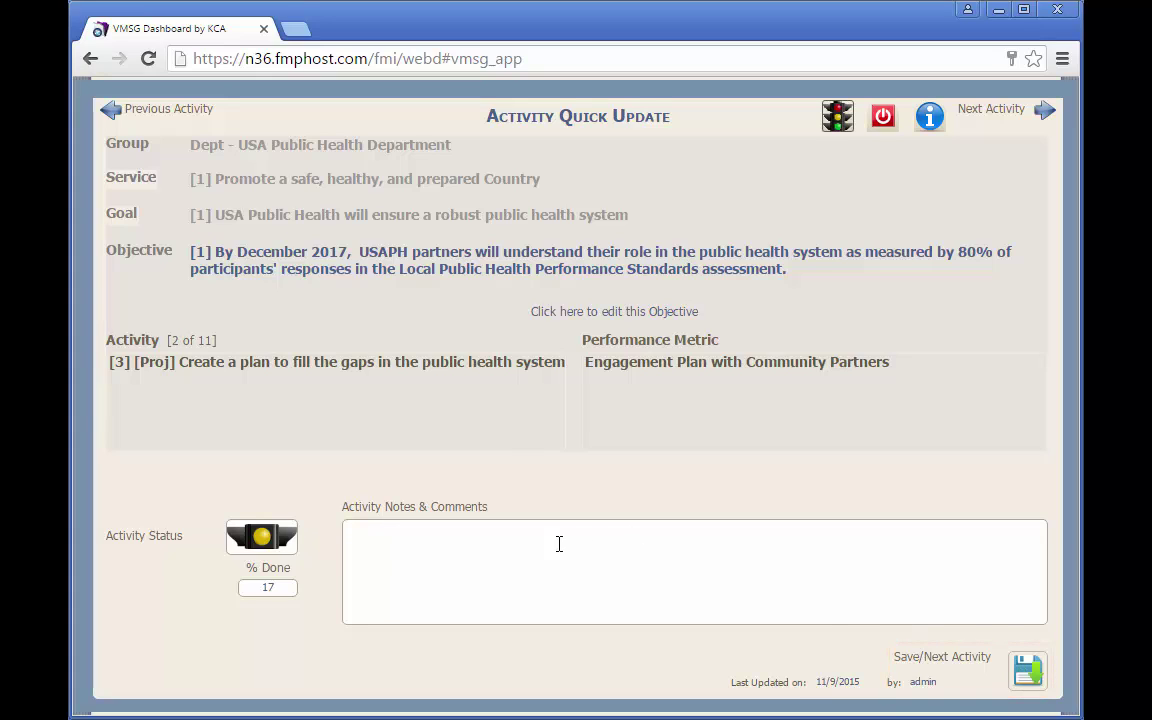
click(264, 540)
click(264, 540)
click(264, 540)
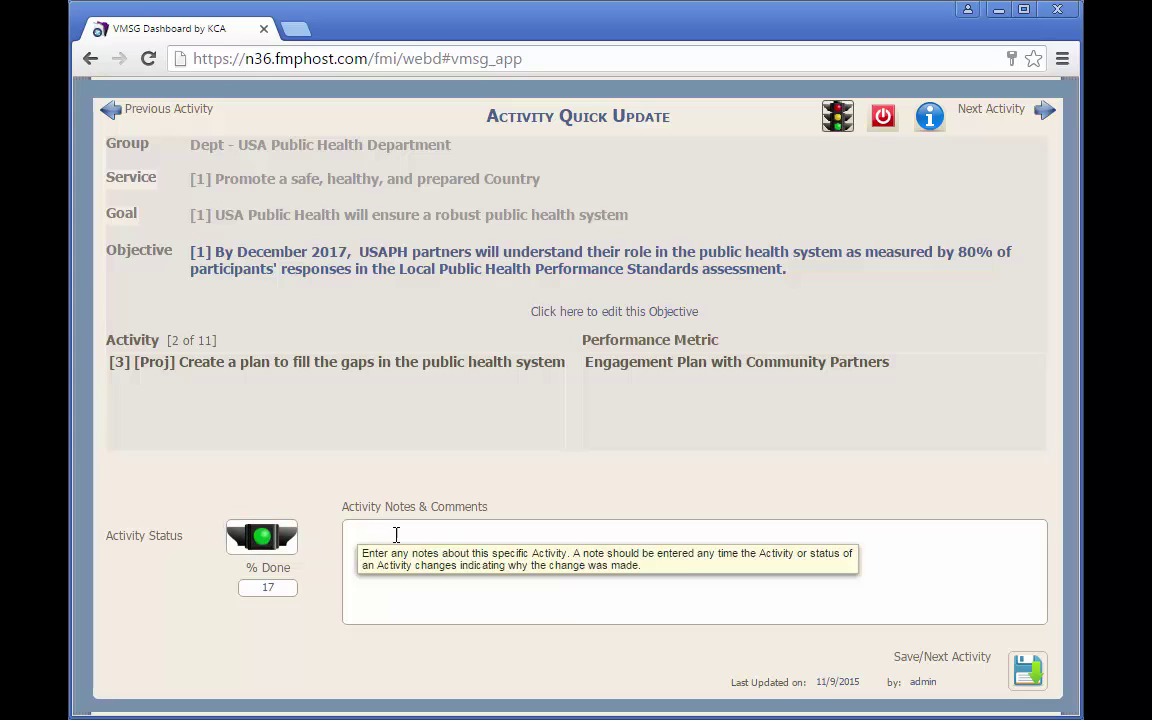
Add the activity note "Activity is back on track", set % Done to 60, and save the activity.
click(392, 535)
text(Ac)
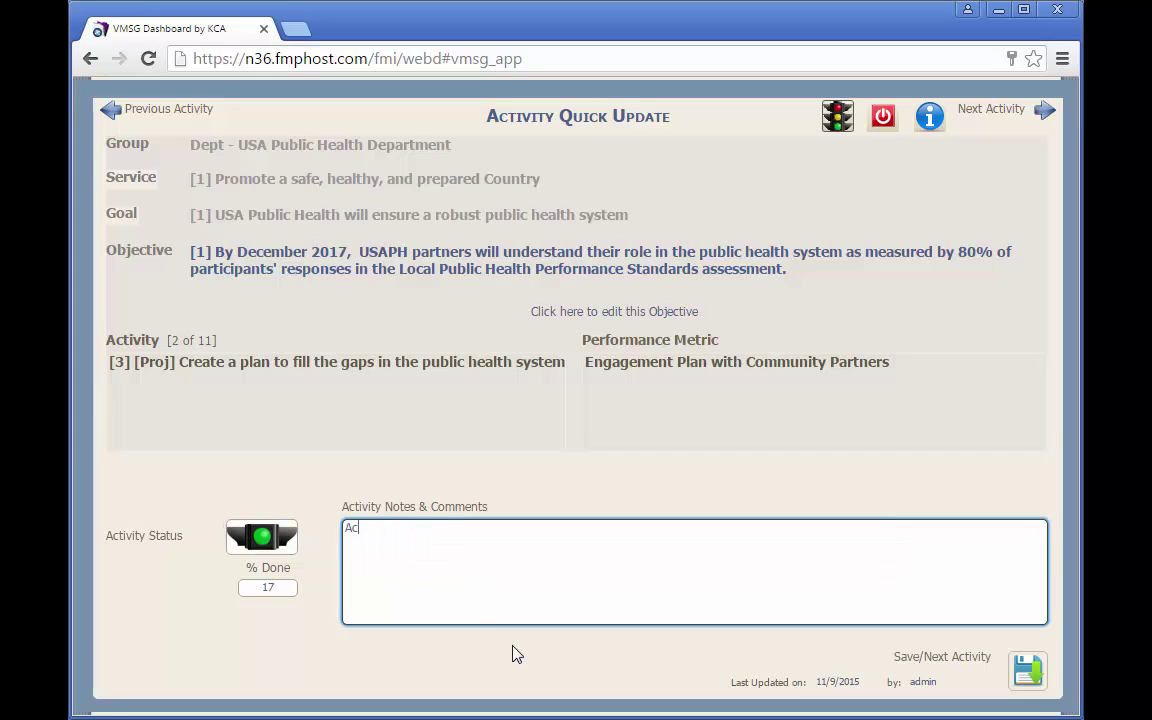
text(tivity is back on track)
key(Tab)
text(60)
key(Tab)
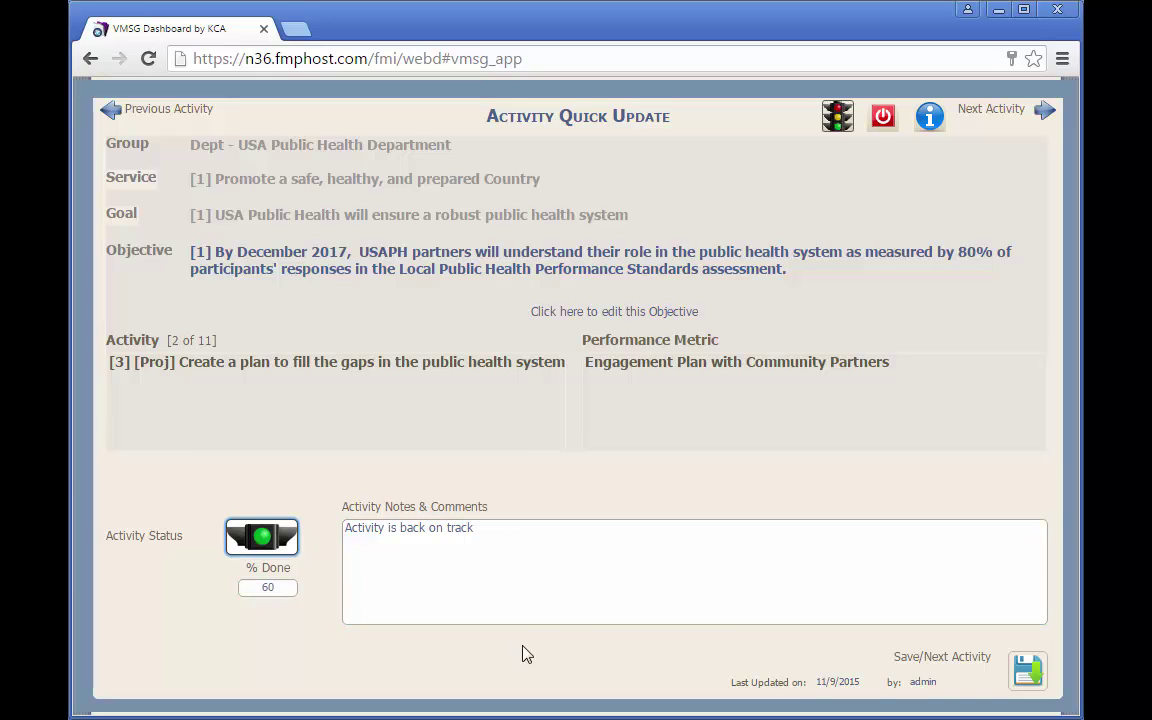
click(1025, 672)
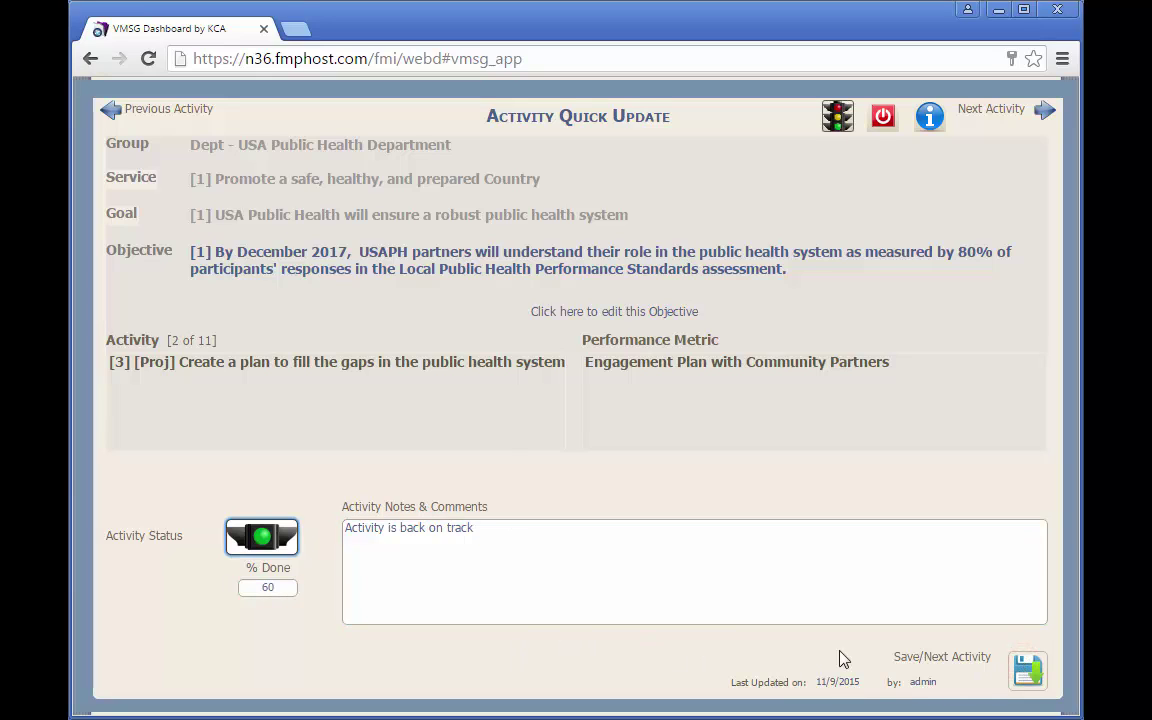